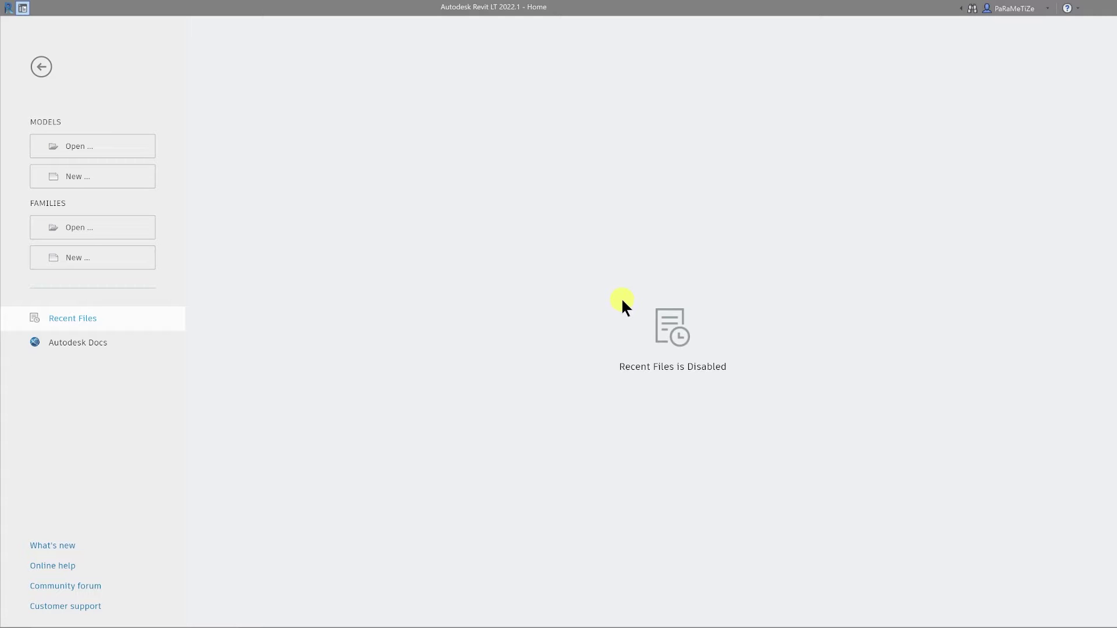
# Create a new project with the <None> template and Metric units
pyautogui.click(87, 176)
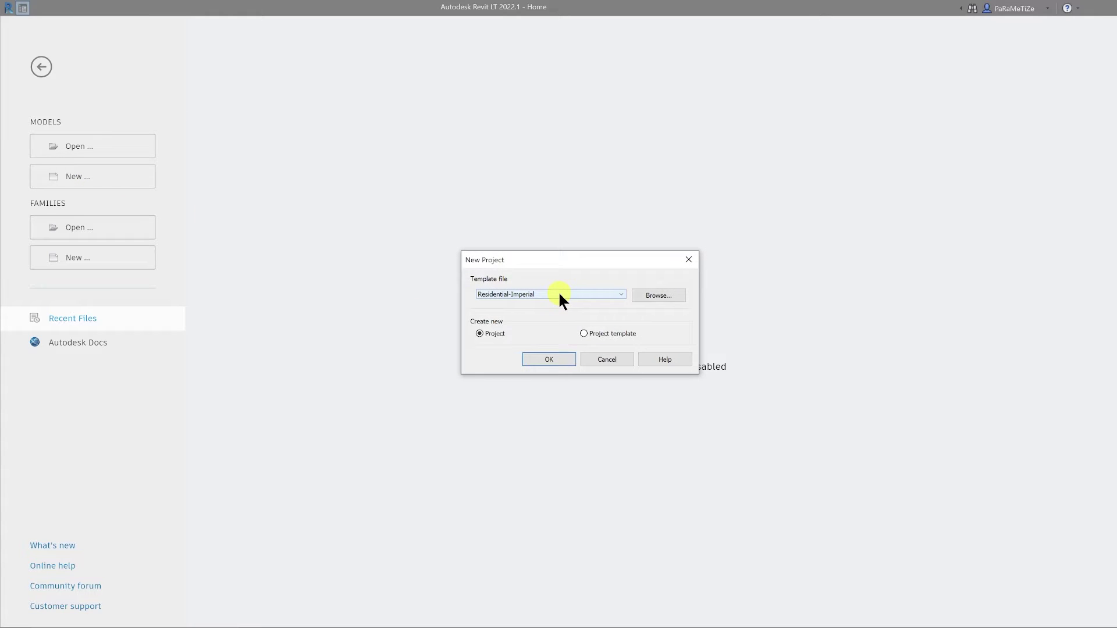
pyautogui.click(558, 299)
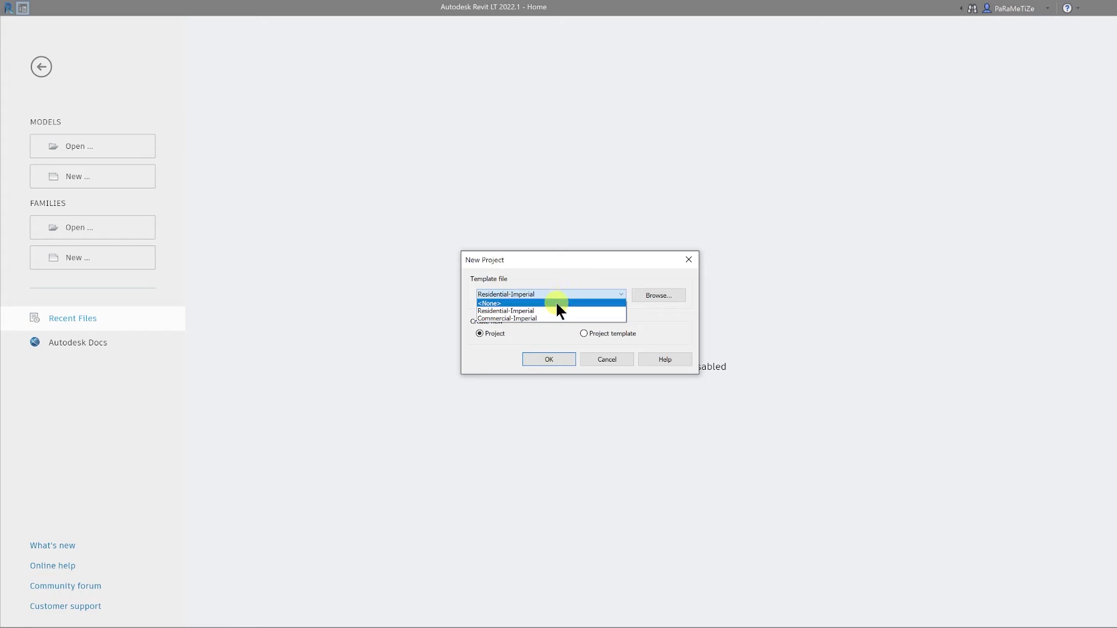
pyautogui.click(556, 302)
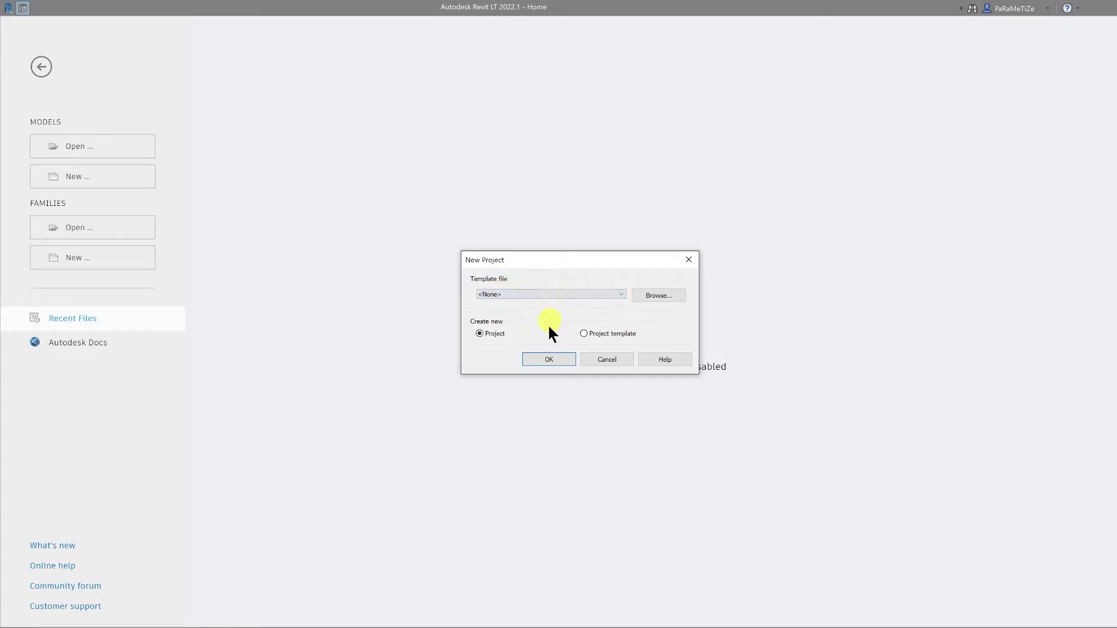
pyautogui.click(548, 359)
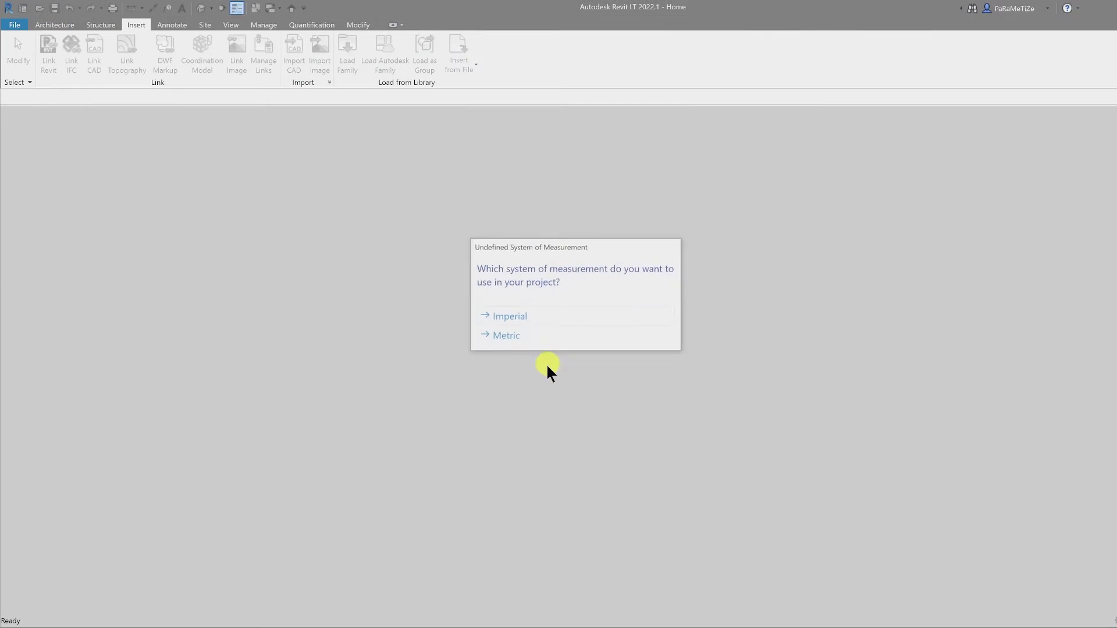
pyautogui.click(541, 332)
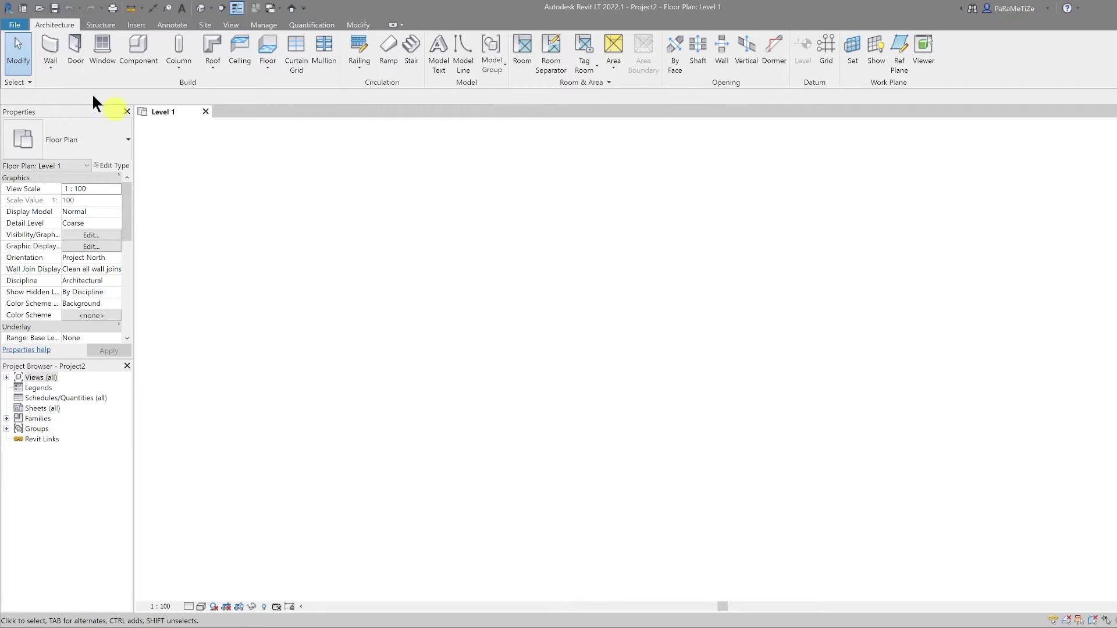
# Draw a 3000 mm straight architectural Basic Wall on the Level 1 plan
pyautogui.click(51, 62)
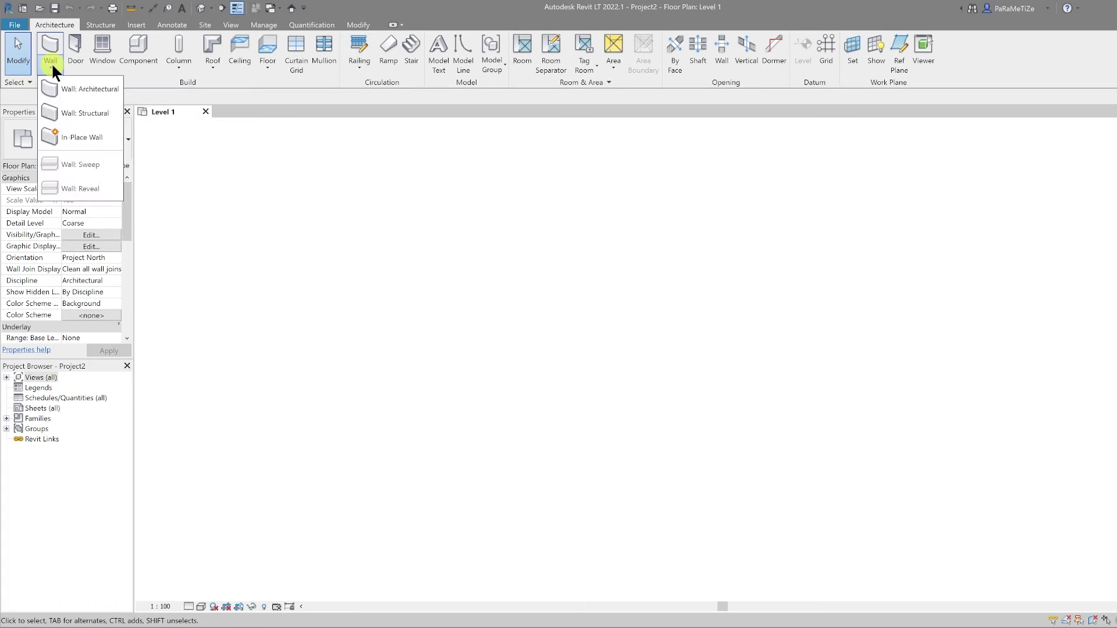
pyautogui.click(75, 87)
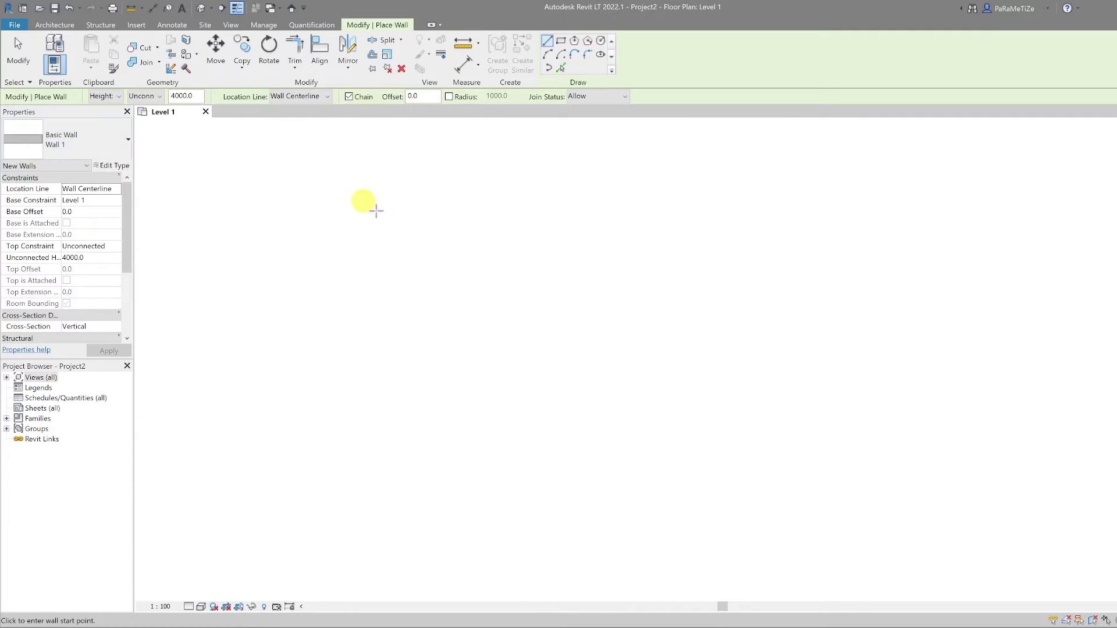
pyautogui.click(449, 335)
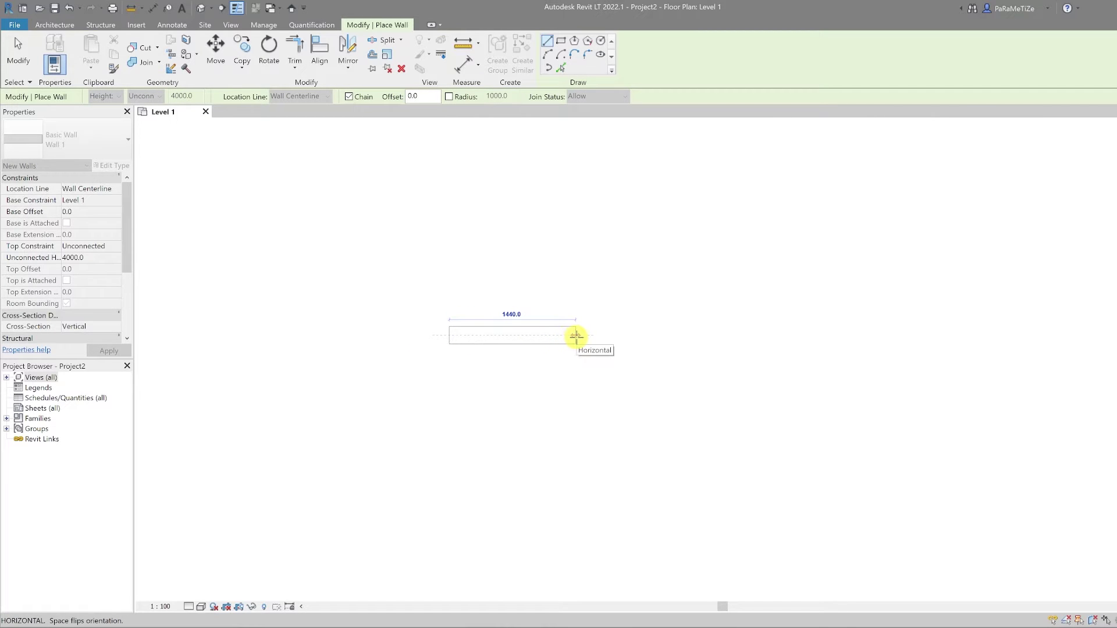
pyautogui.write('3000')
pyautogui.press('Return')
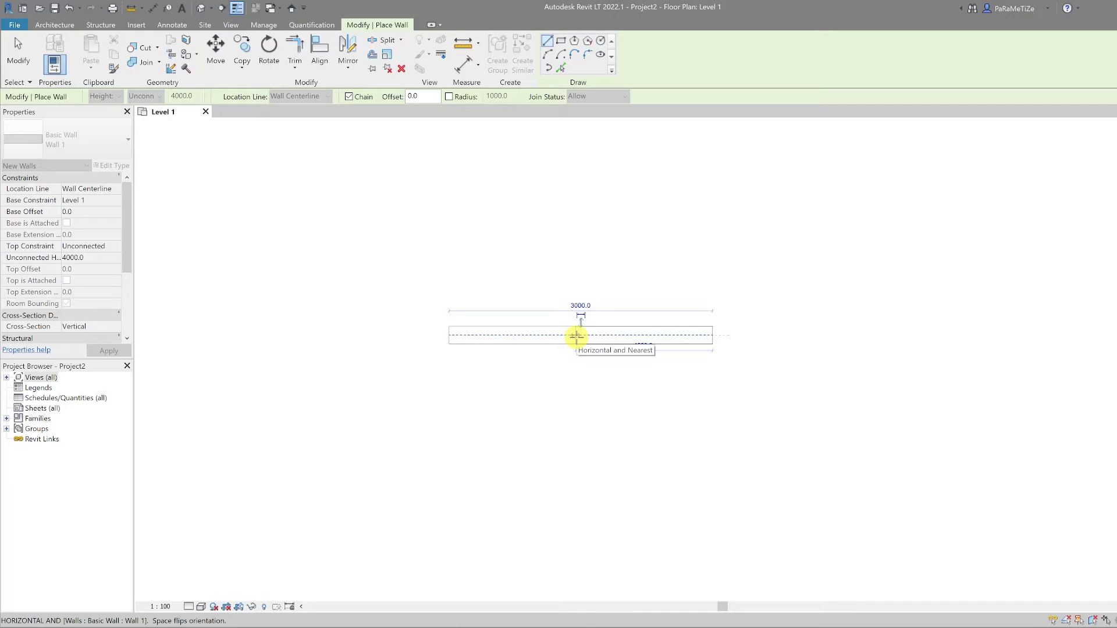
pyautogui.press('Escape')
pyautogui.press('Escape')
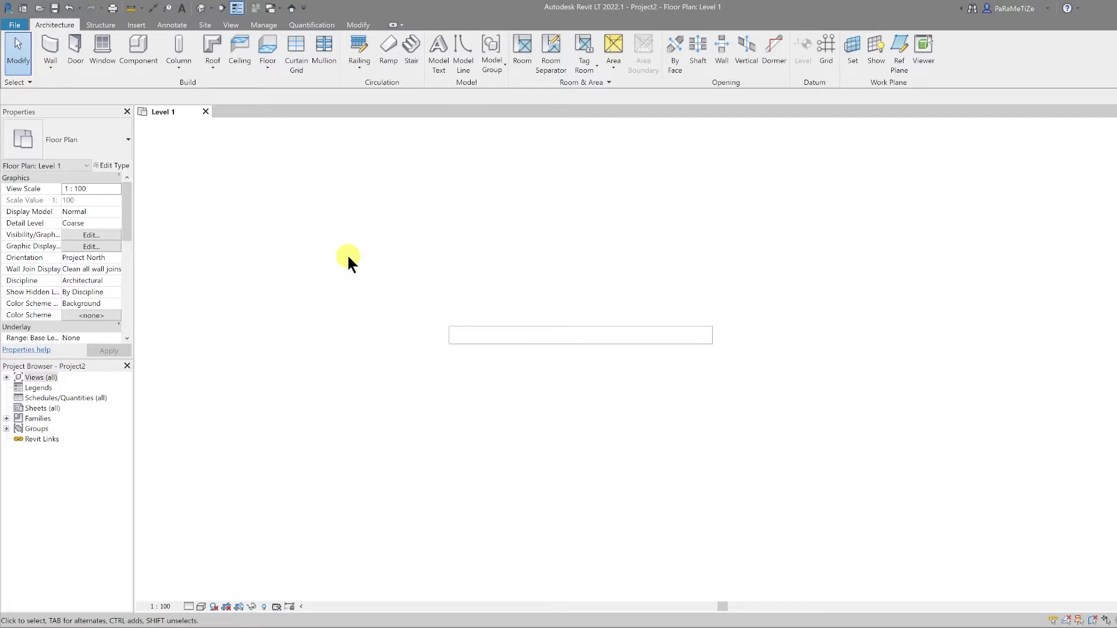
# Start the Door tool, agree to load a family, and browse to UK > Doors > Internal Doors
pyautogui.click(74, 54)
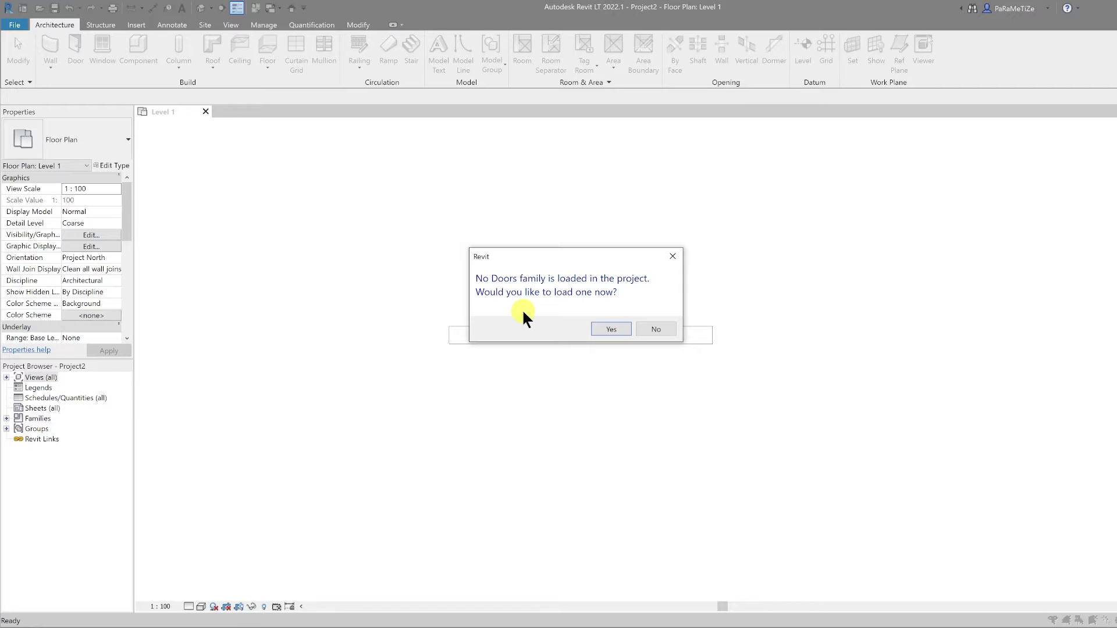
pyautogui.click(609, 330)
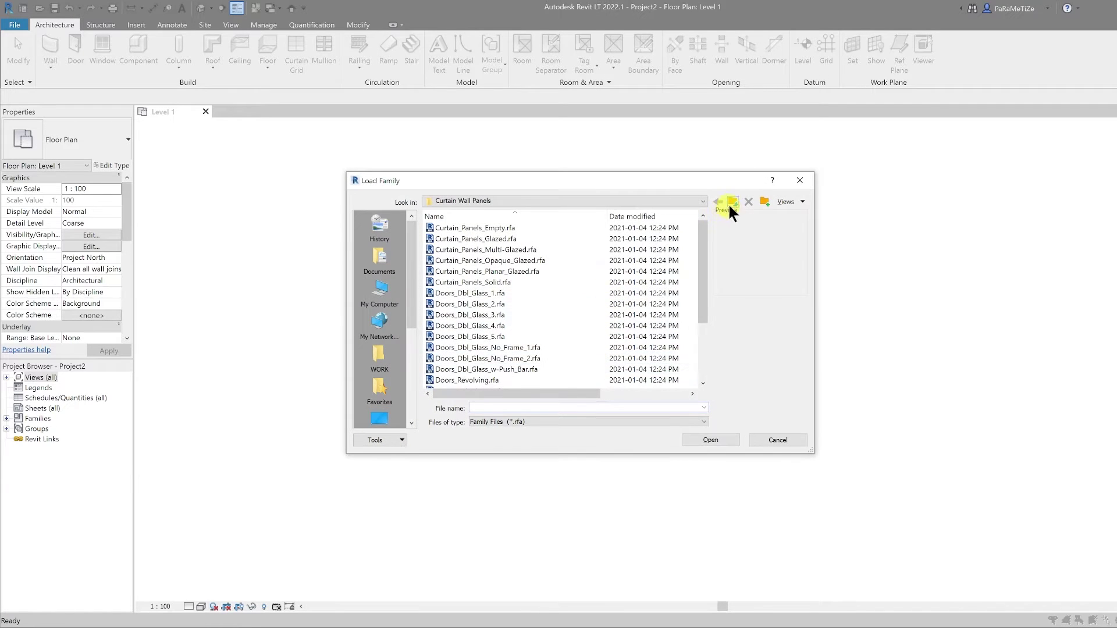
pyautogui.click(732, 202)
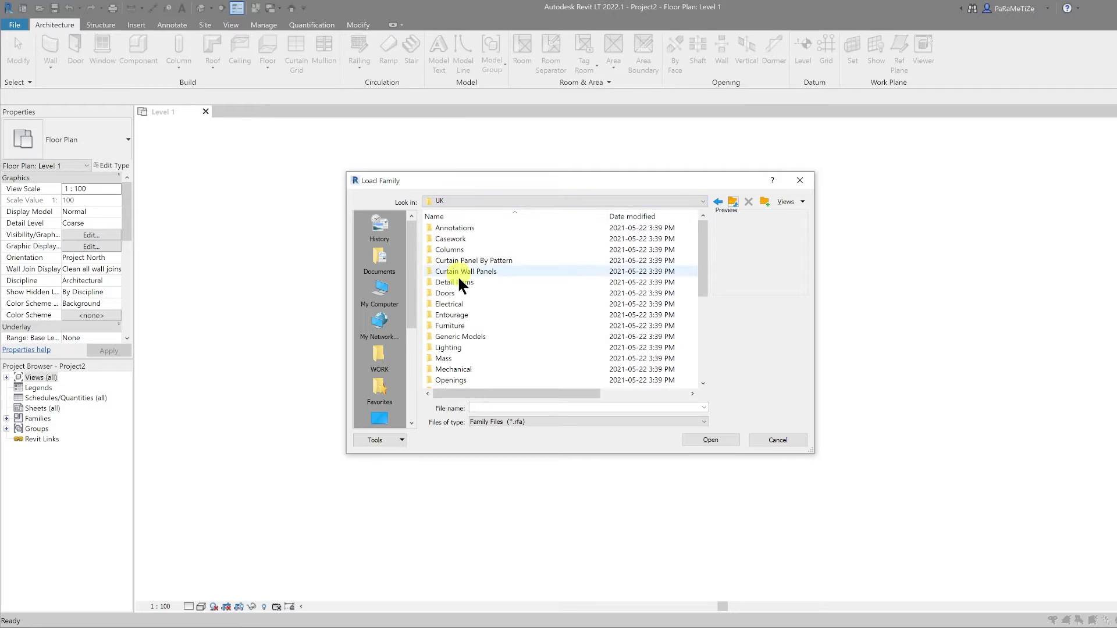
pyautogui.doubleClick(447, 292)
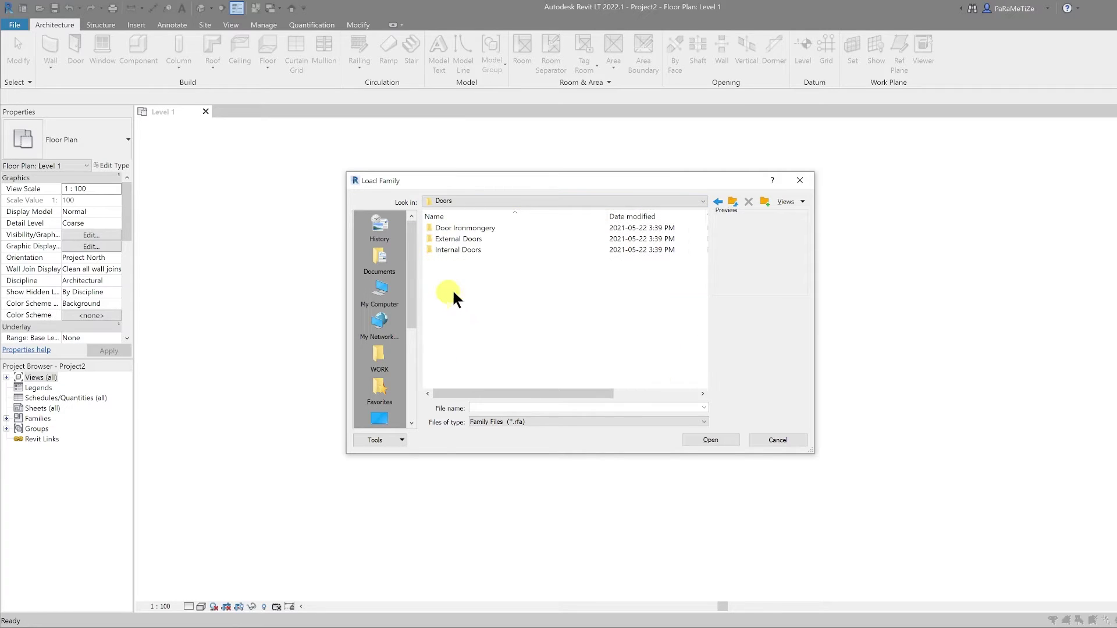
pyautogui.doubleClick(454, 249)
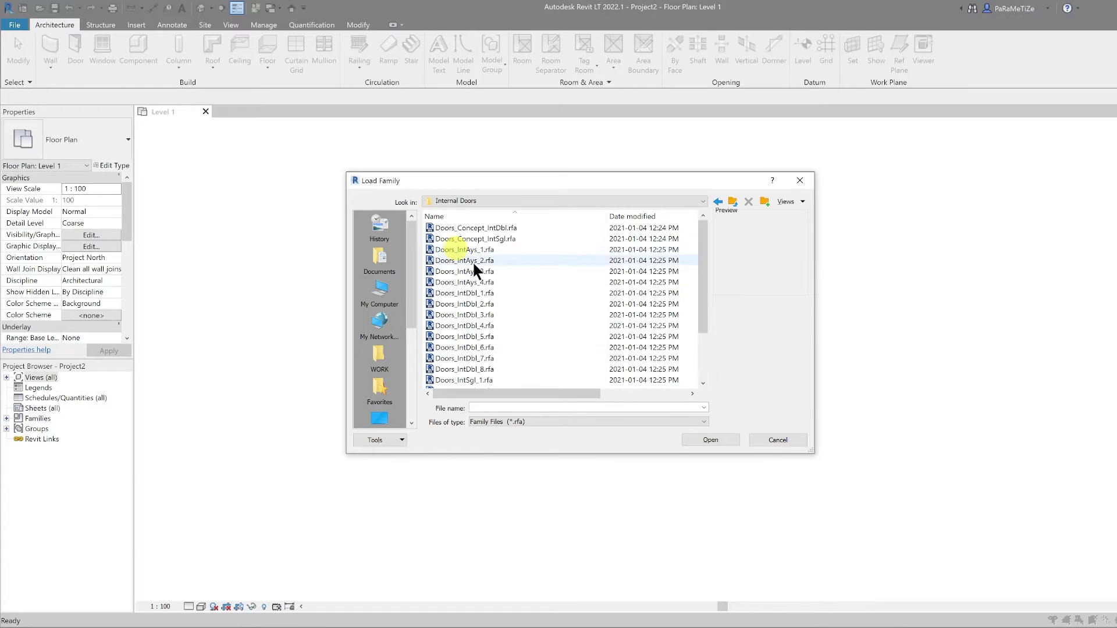
pyautogui.scroll(-1, 506, 319)
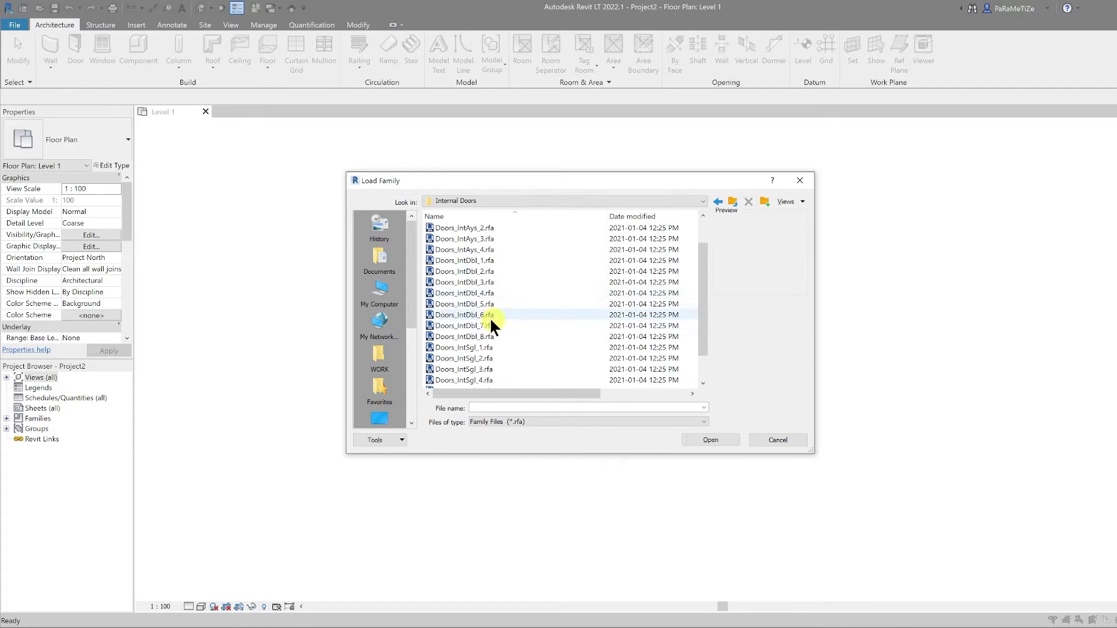
# Compare the internal door families and load Doors_IntSgl_1.rfa
pyautogui.click(469, 293)
pyautogui.click(470, 334)
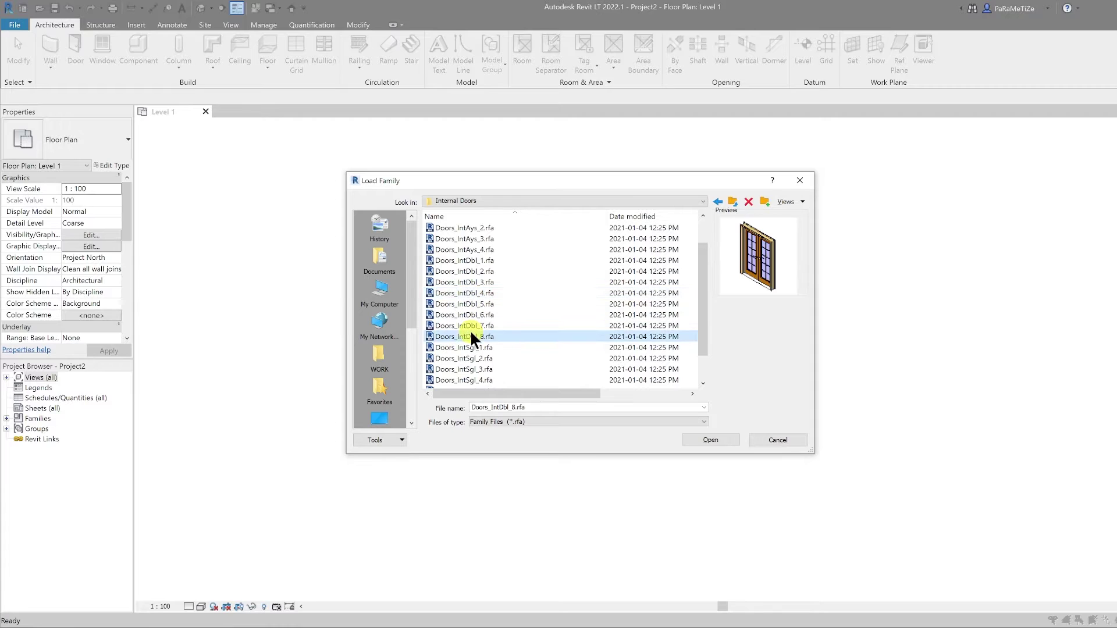
pyautogui.click(470, 359)
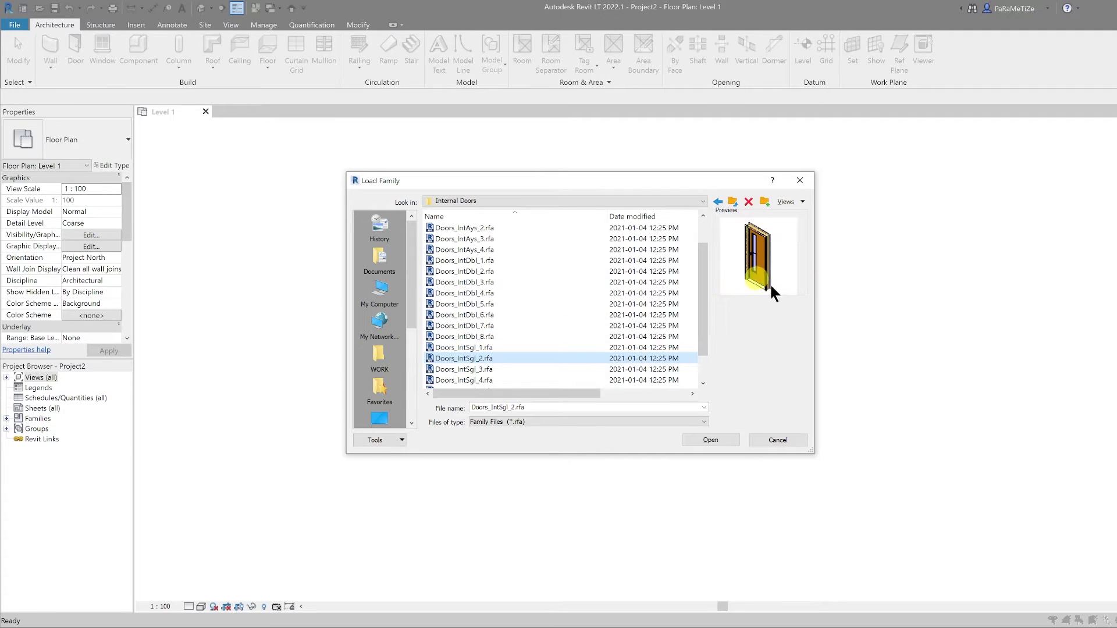
pyautogui.scroll(-1, 495, 326)
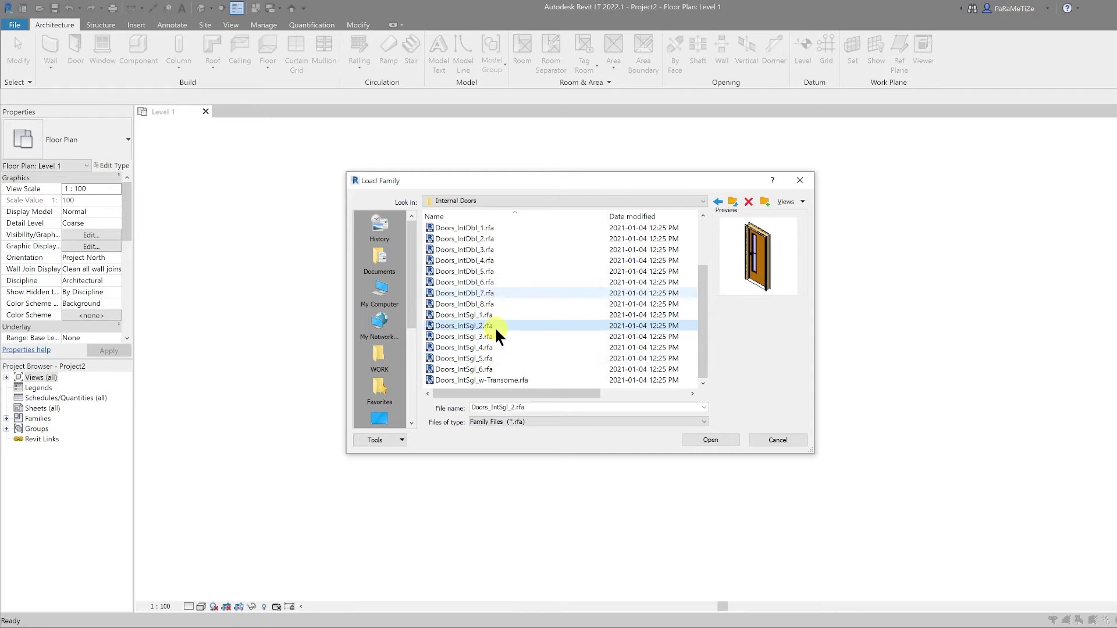
pyautogui.click(463, 338)
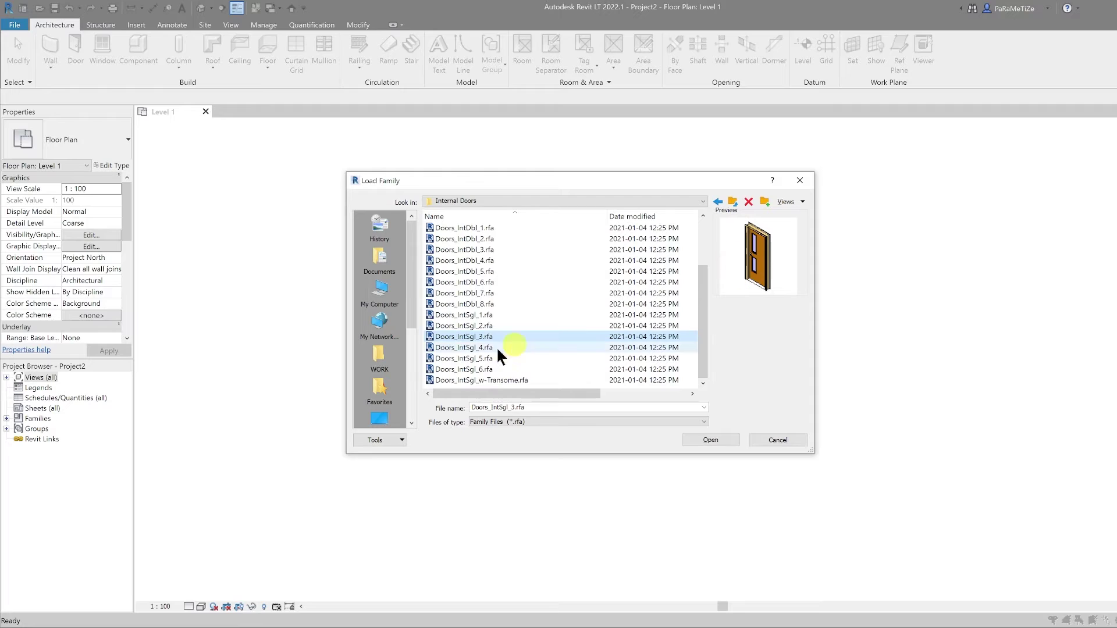
pyautogui.click(471, 314)
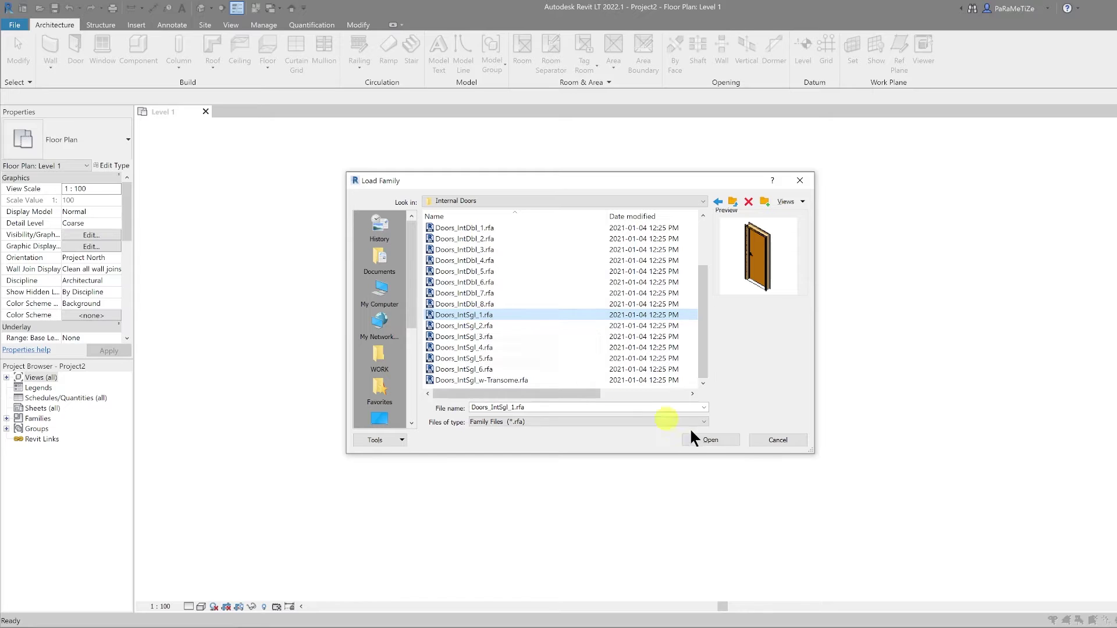
pyautogui.click(712, 440)
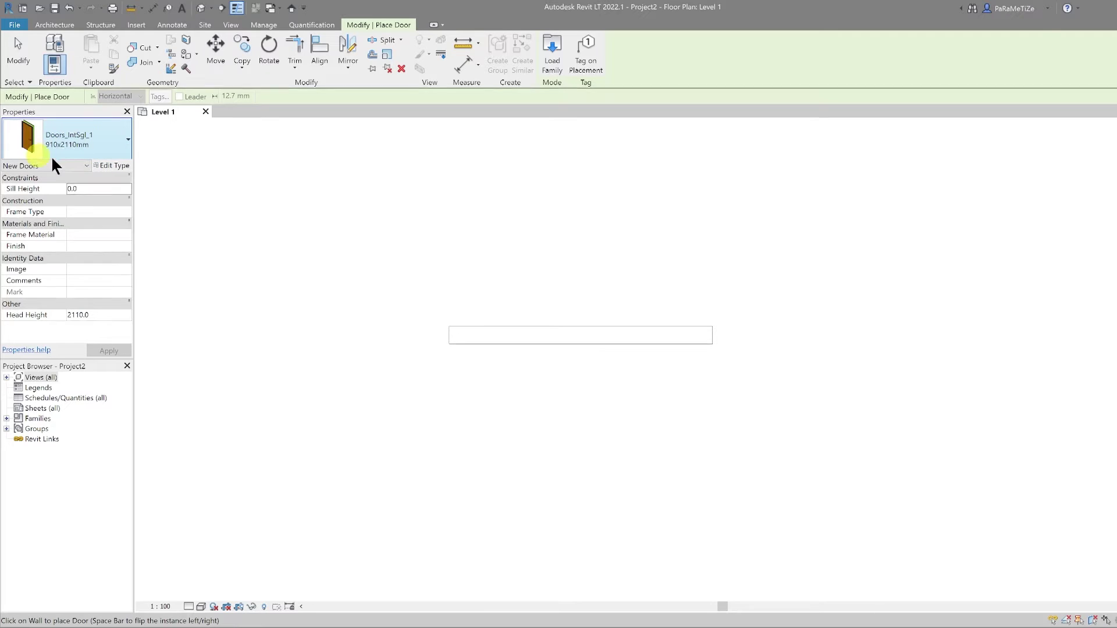
# Place a 1010x2110mm Doors_IntSgl_1 door at the midpoint of the 3000 mm wall
pyautogui.click(85, 134)
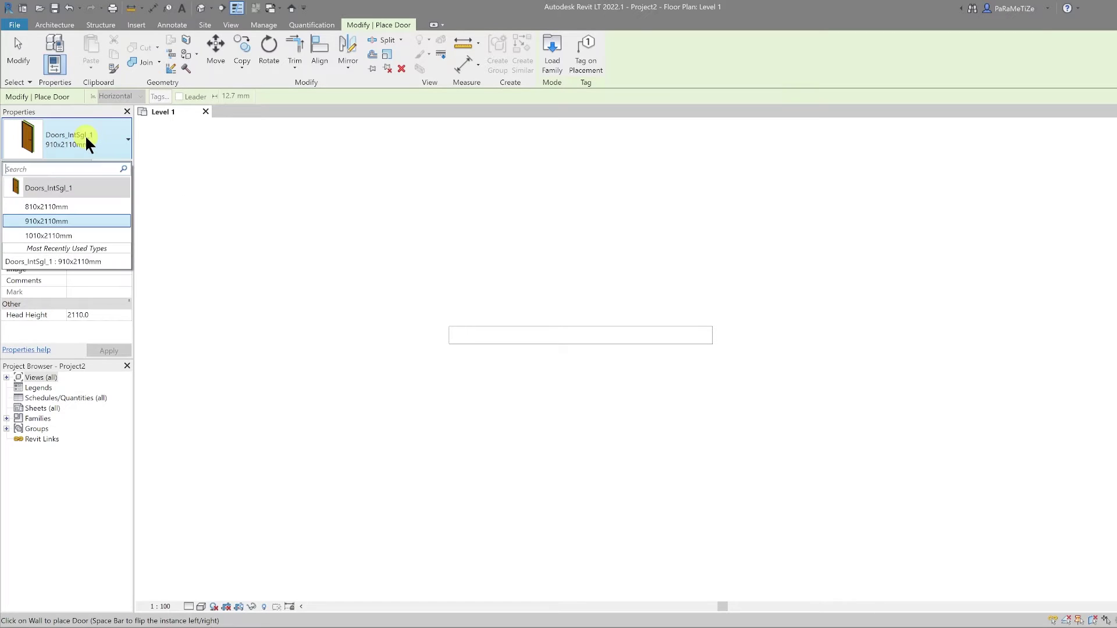
pyautogui.click(61, 237)
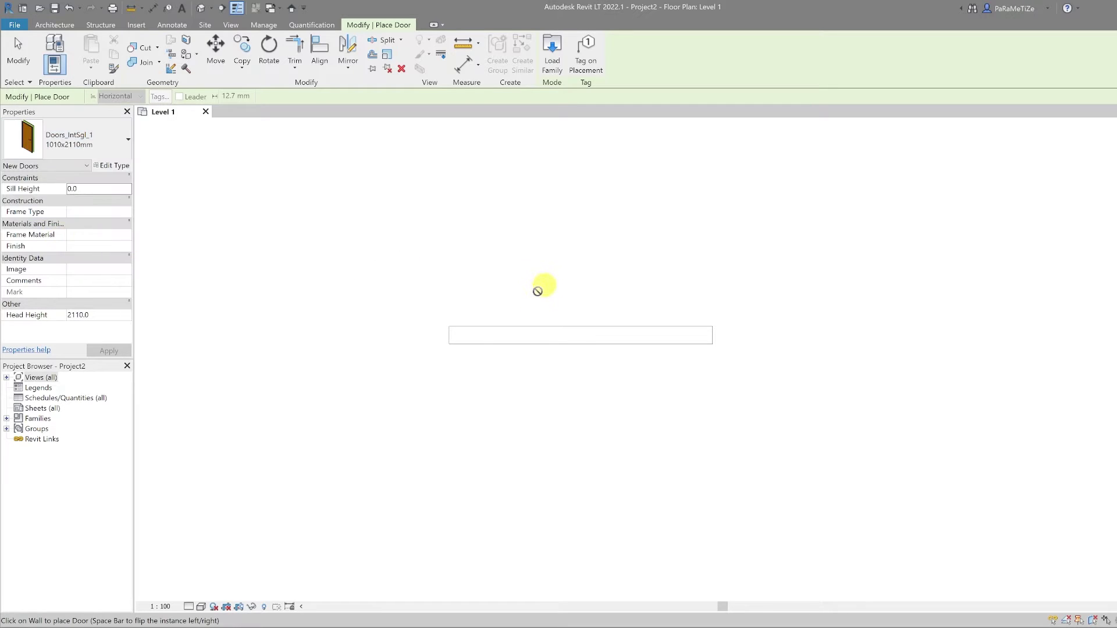
pyautogui.click(580, 335)
pyautogui.press('Escape')
pyautogui.press('Escape')
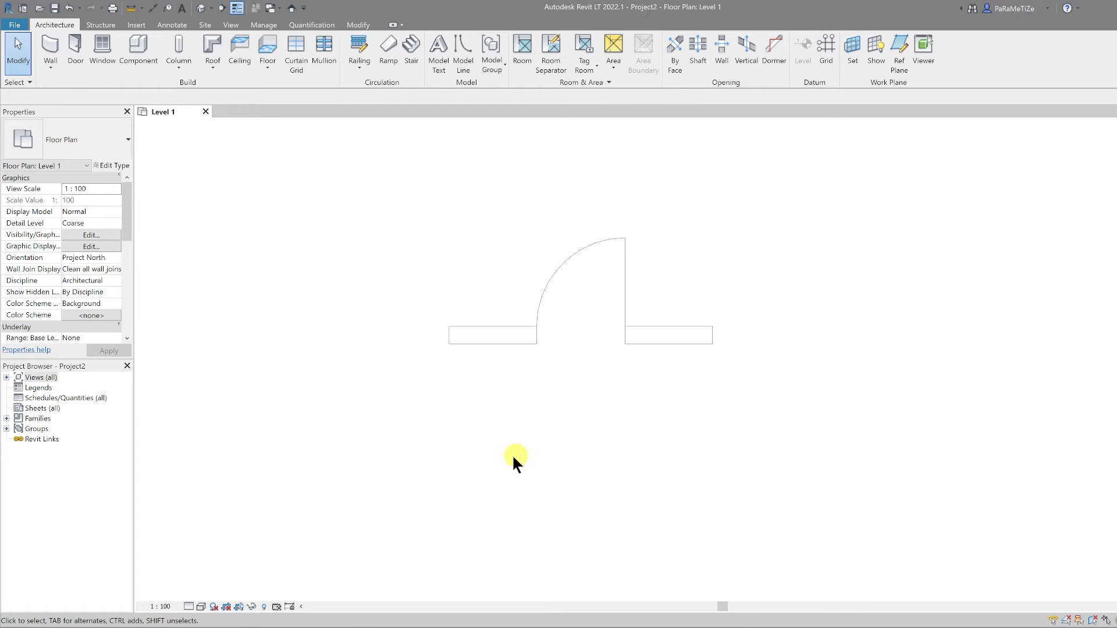
pyautogui.click(186, 605)
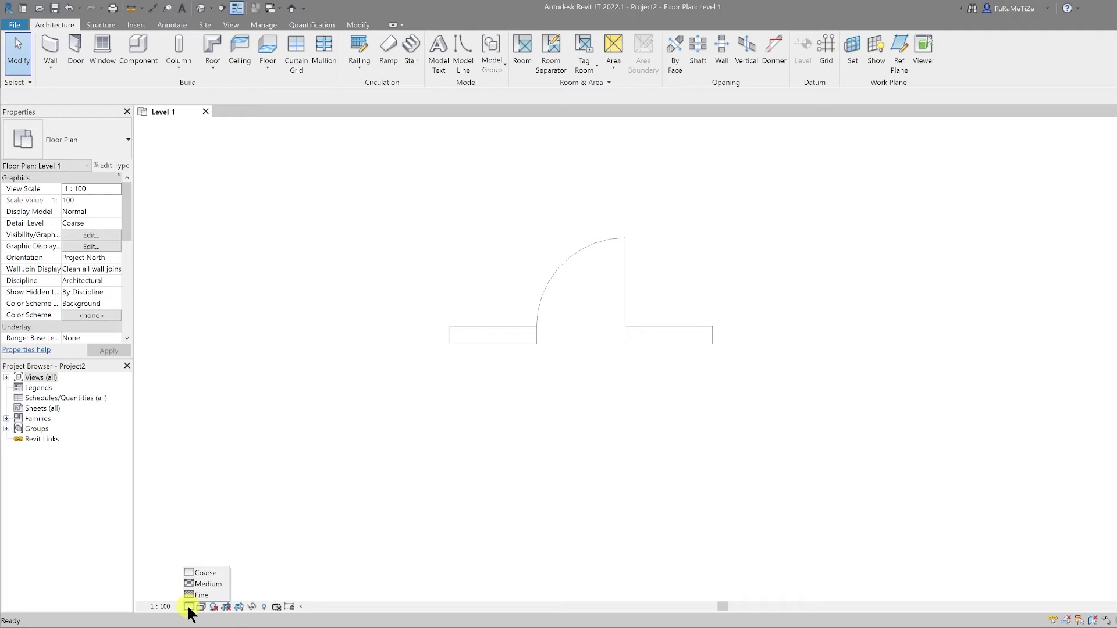
# Set the Level 1 plan's detail level to Fine and zoom in to check the door
pyautogui.click(209, 584)
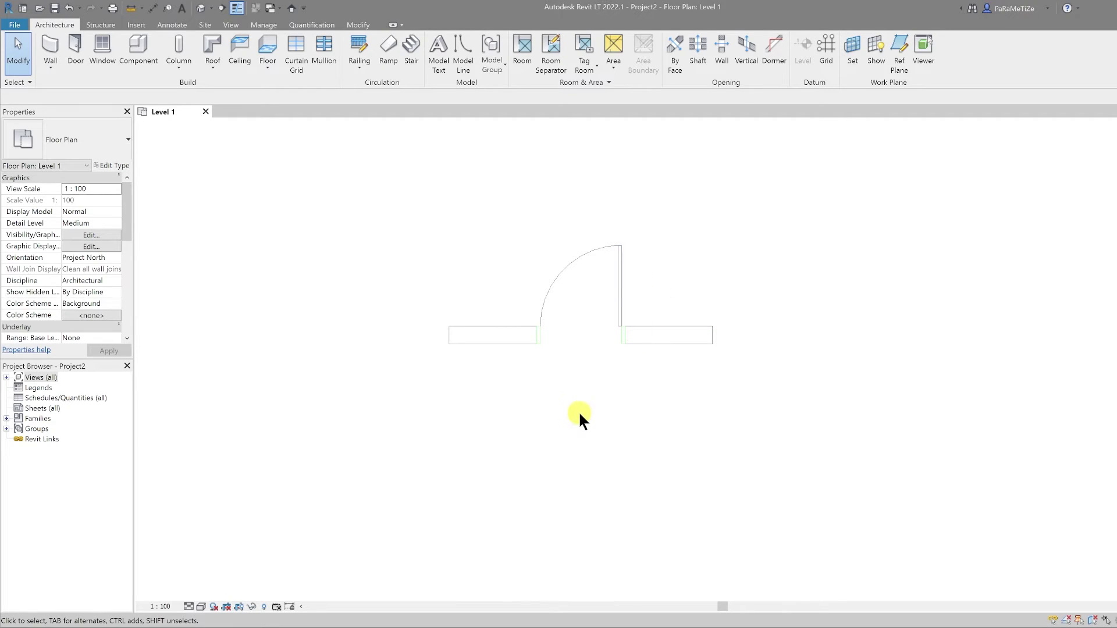
pyautogui.click(188, 606)
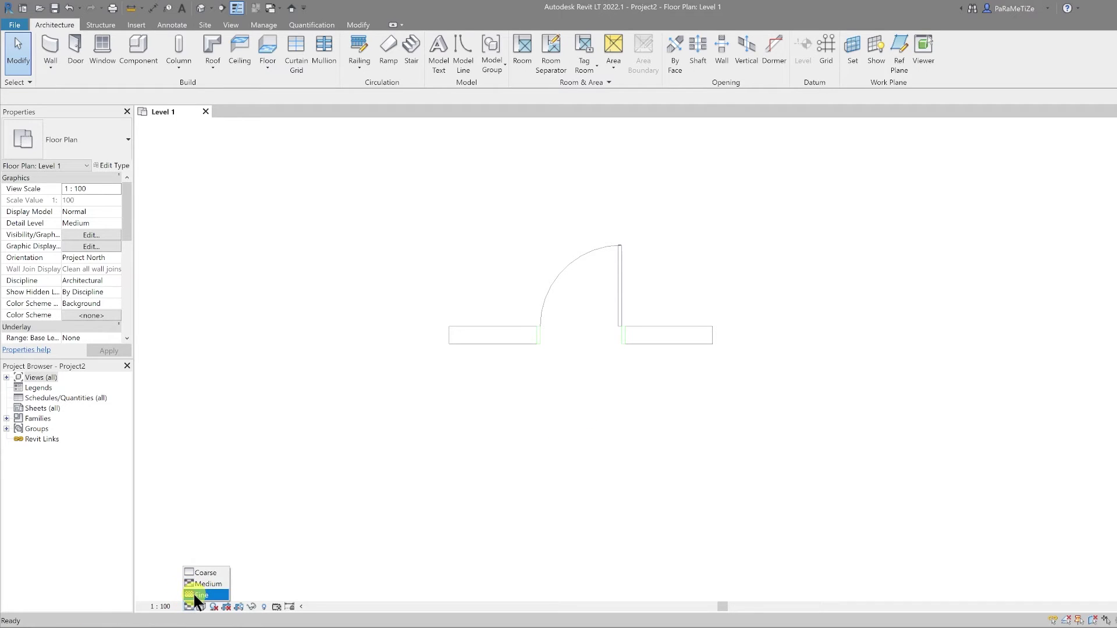
pyautogui.click(194, 594)
pyautogui.scroll(5, 541, 332)
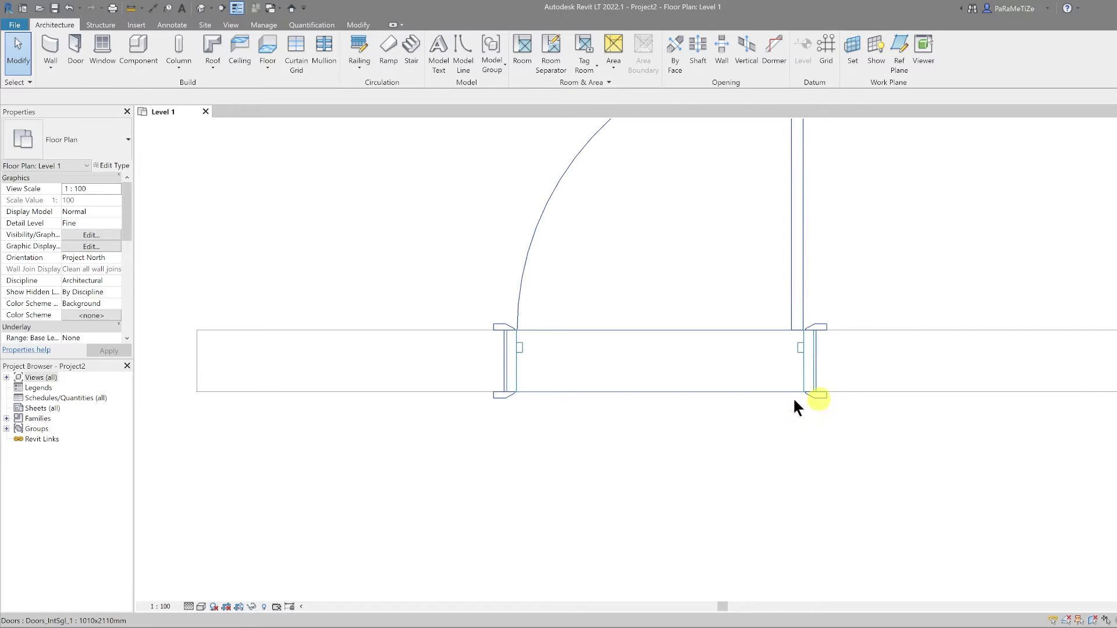
pyautogui.scroll(-3, 635, 442)
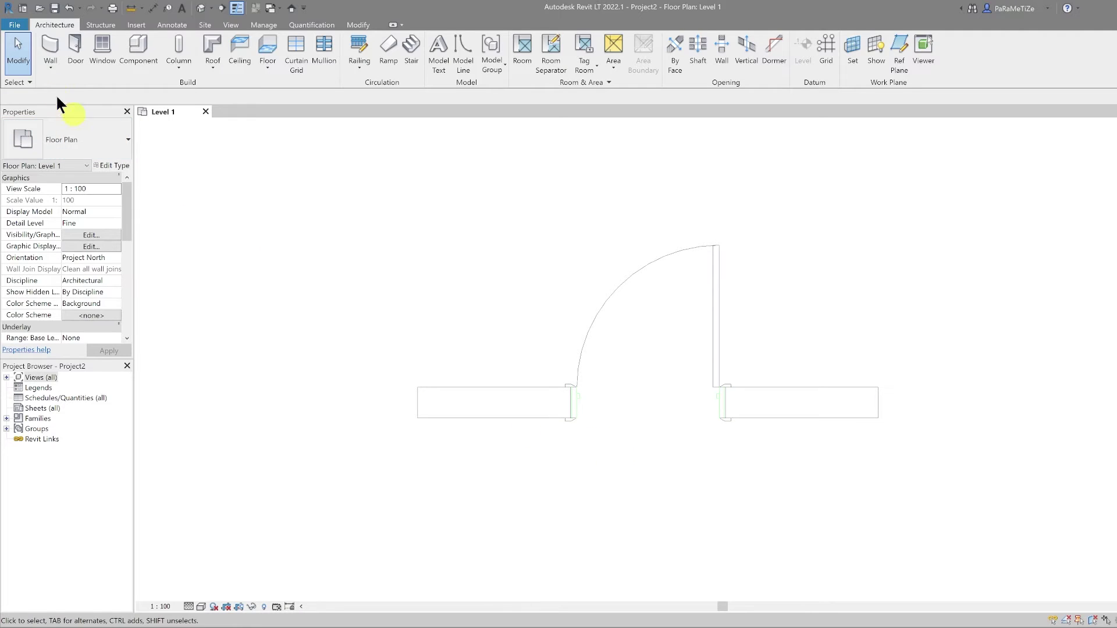
# Draw a 3000 mm Curtain Wall 1 wall parallel below the door wall
pyautogui.click(47, 66)
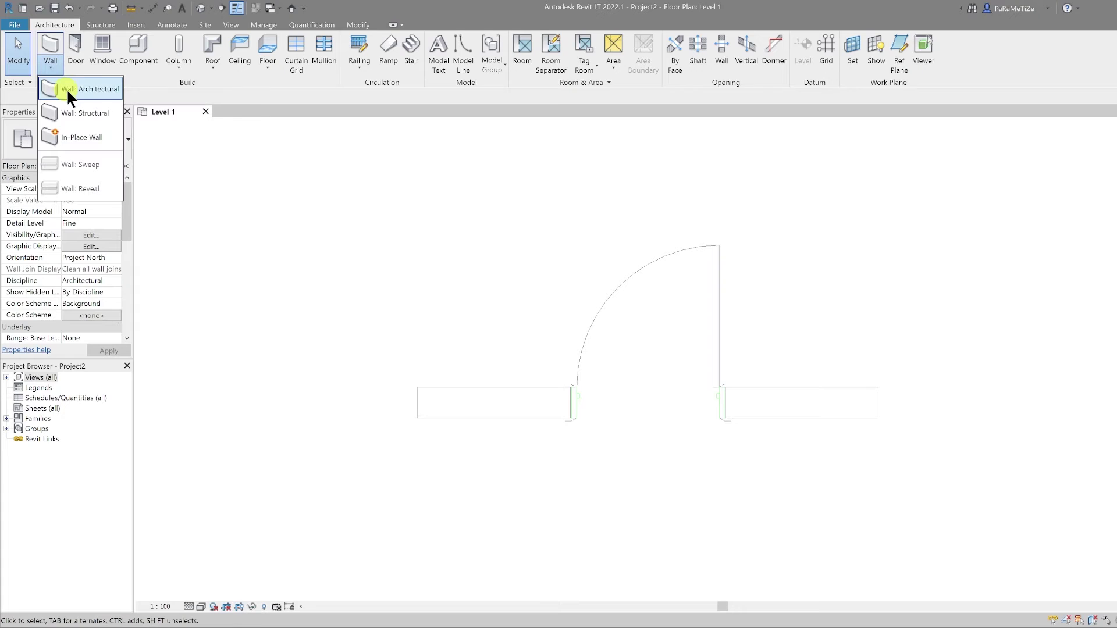
pyautogui.click(87, 89)
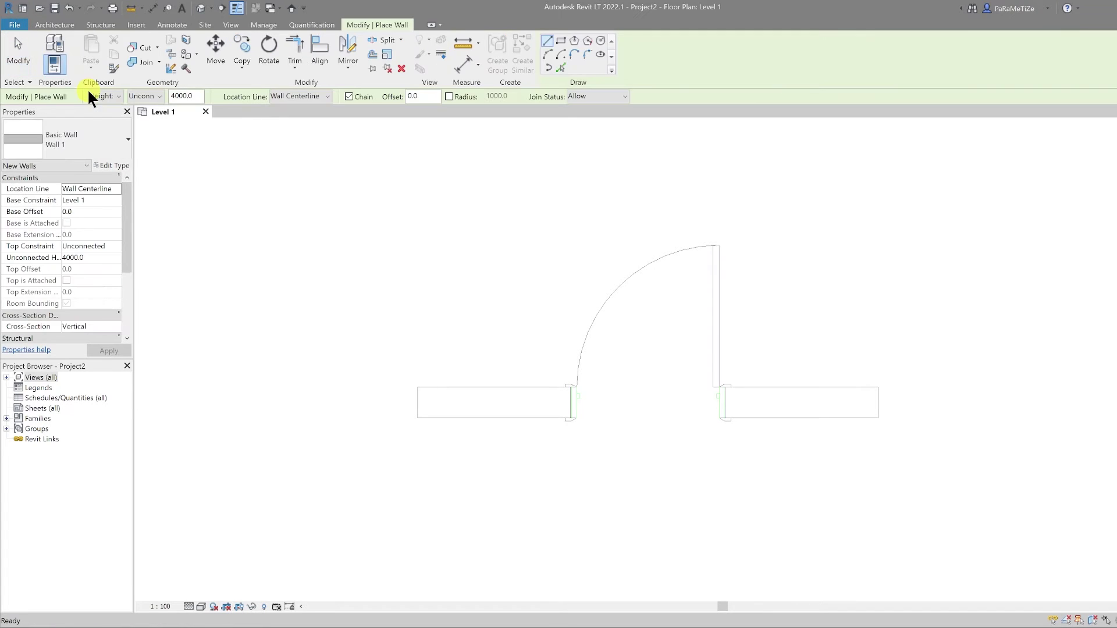
pyautogui.click(78, 137)
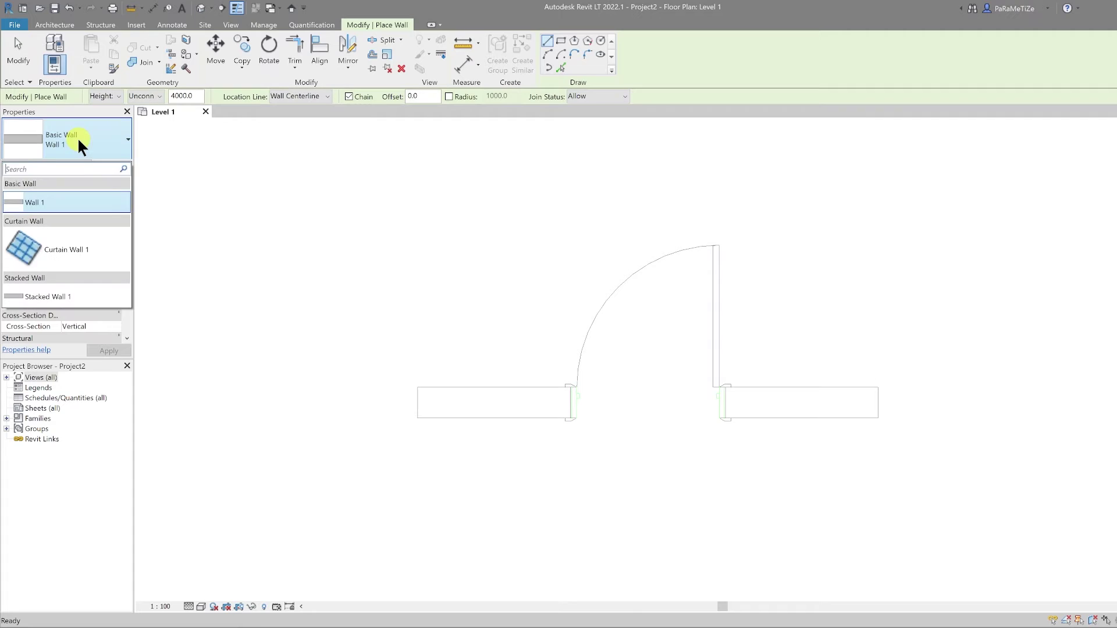
pyautogui.click(75, 247)
pyautogui.scroll(-4, 361, 431)
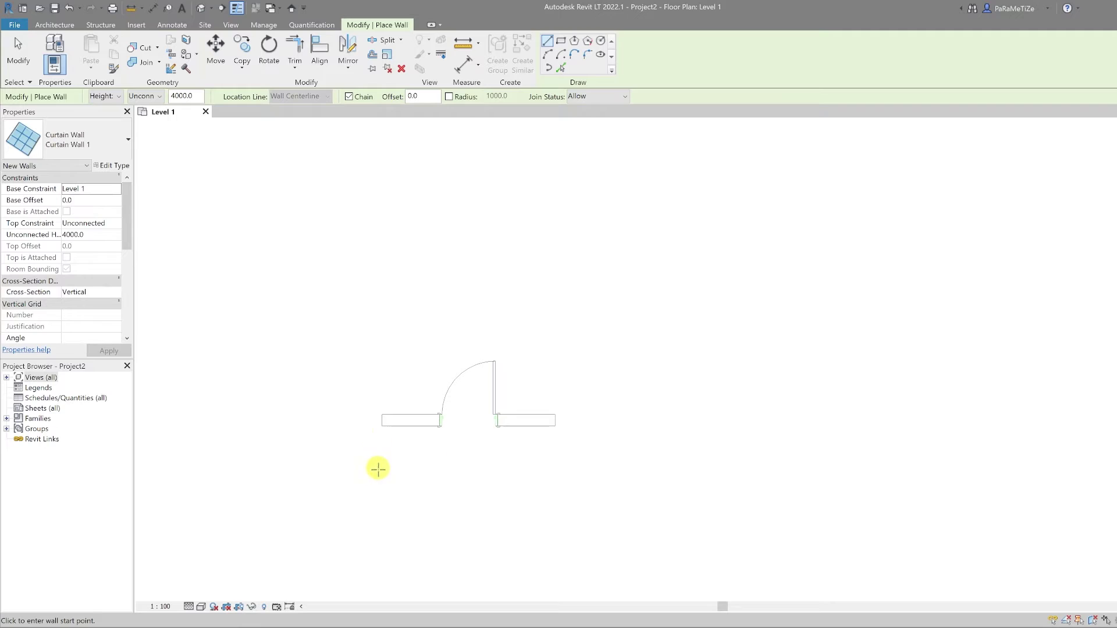
pyautogui.click(379, 517)
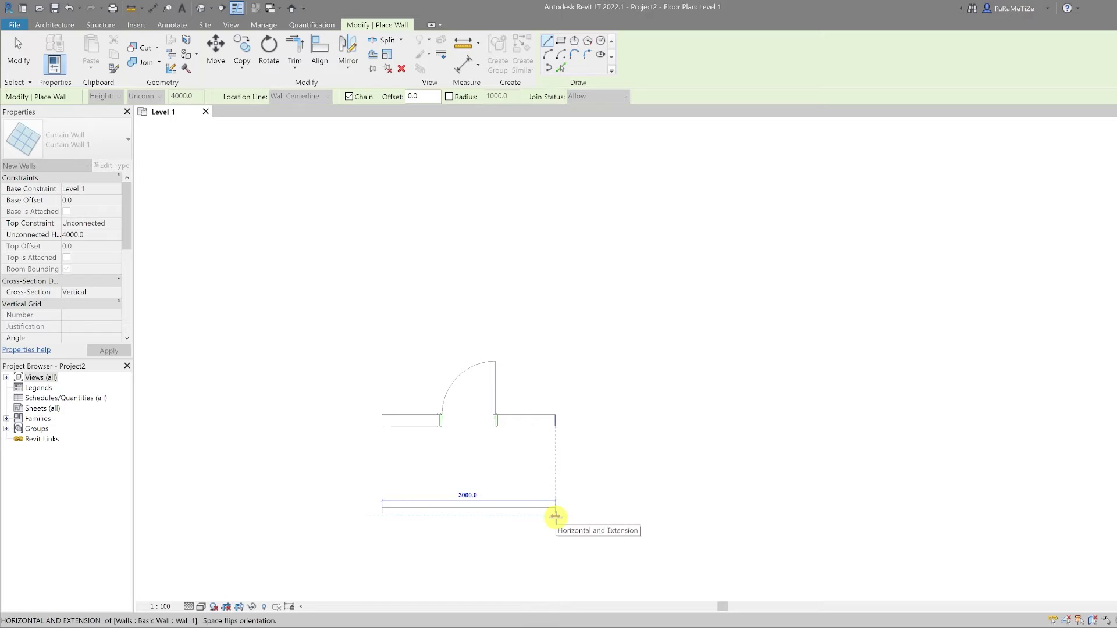
pyautogui.click(555, 517)
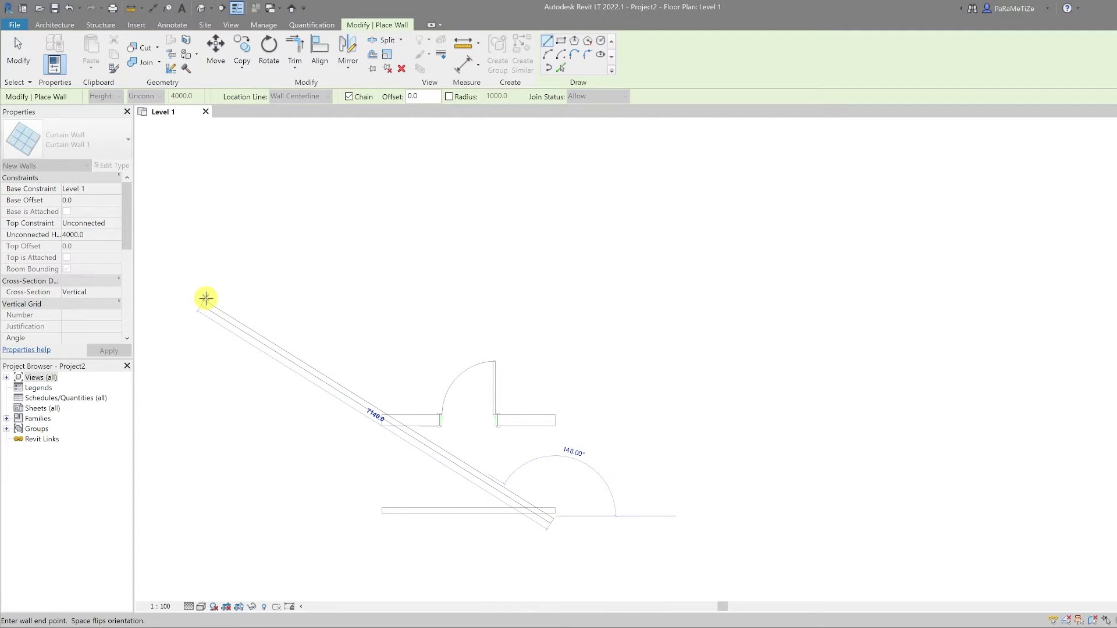
pyautogui.press('Escape')
pyautogui.scroll(2, 499, 355)
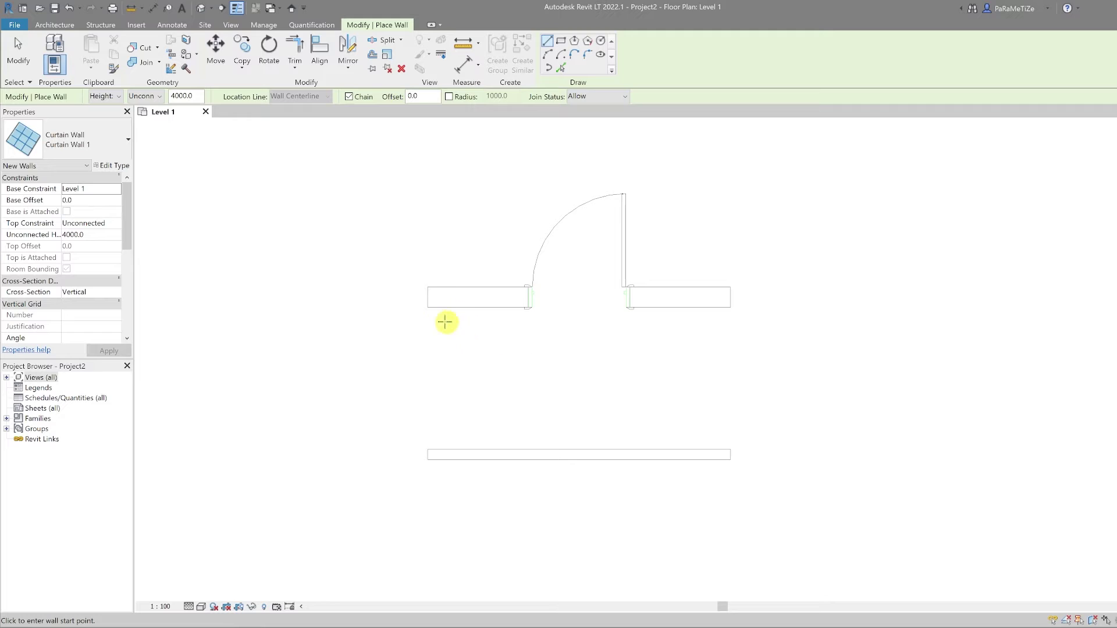
pyautogui.click(59, 20)
pyautogui.click(69, 44)
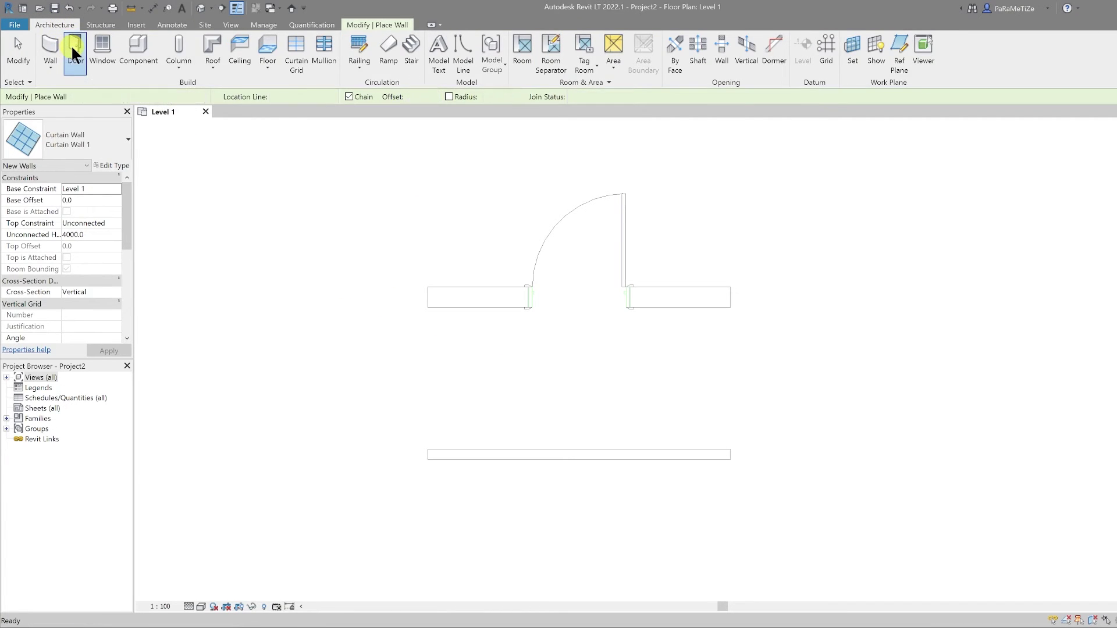
pyautogui.click(71, 139)
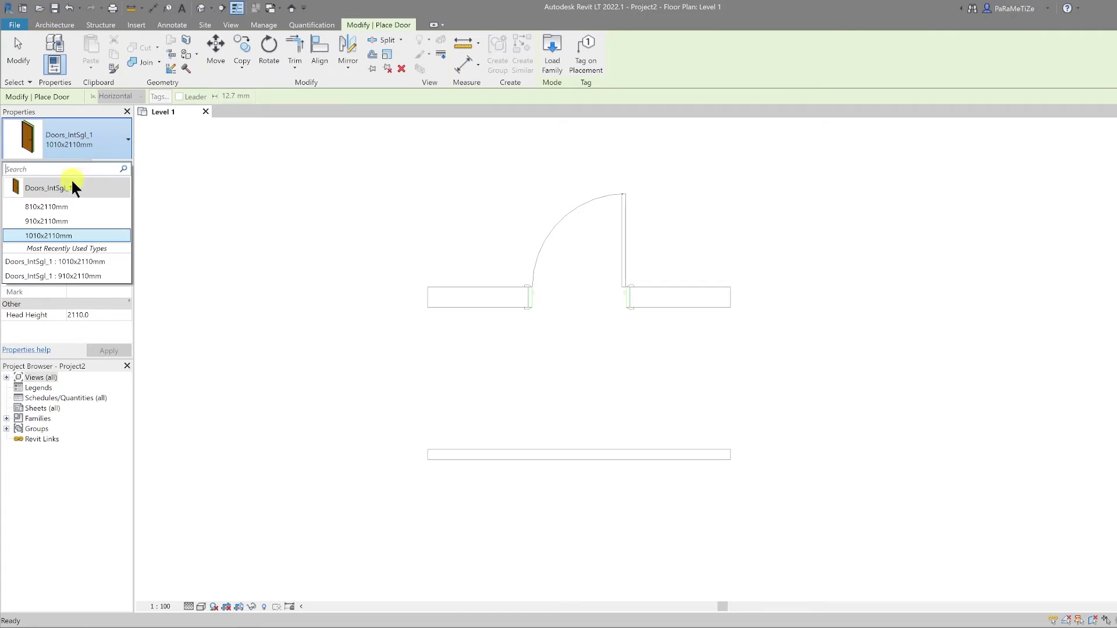
pyautogui.click(47, 235)
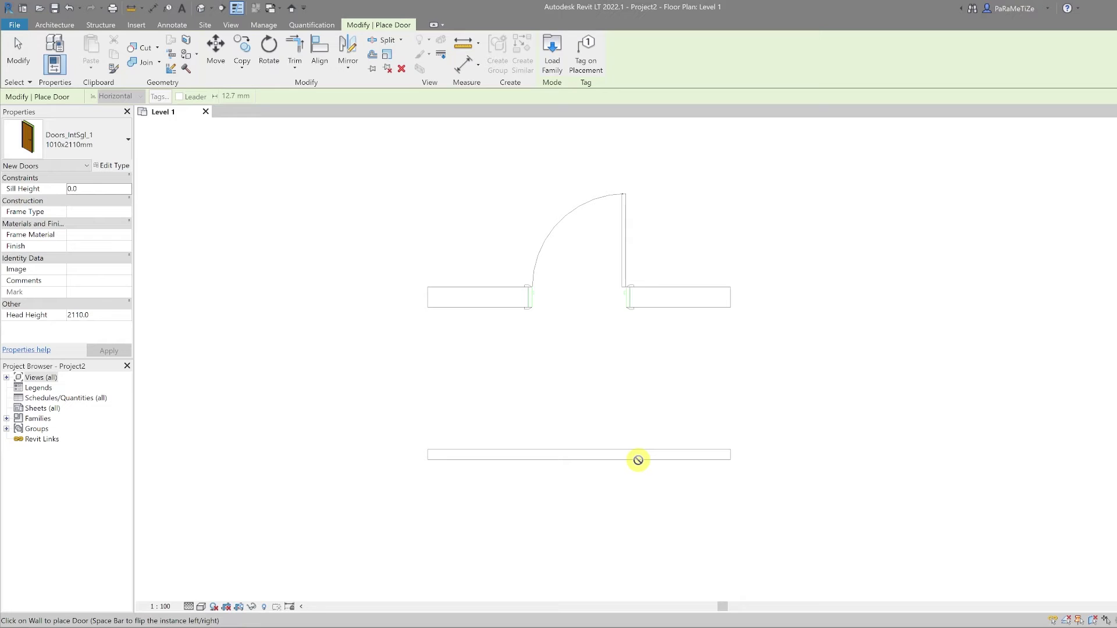
pyautogui.press('Escape')
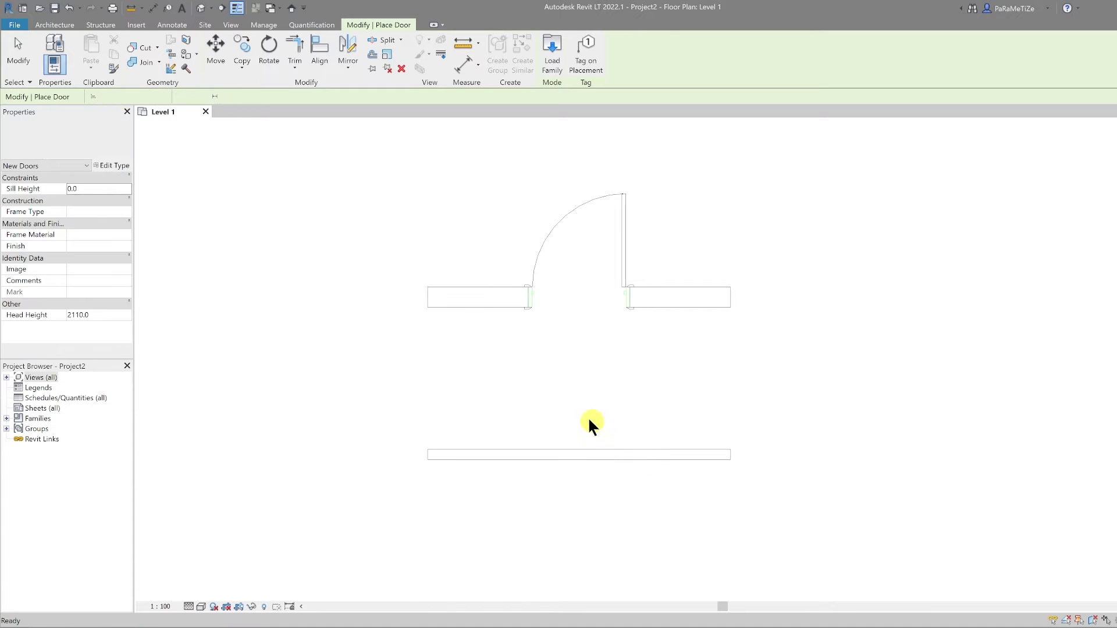
pyautogui.press('Escape')
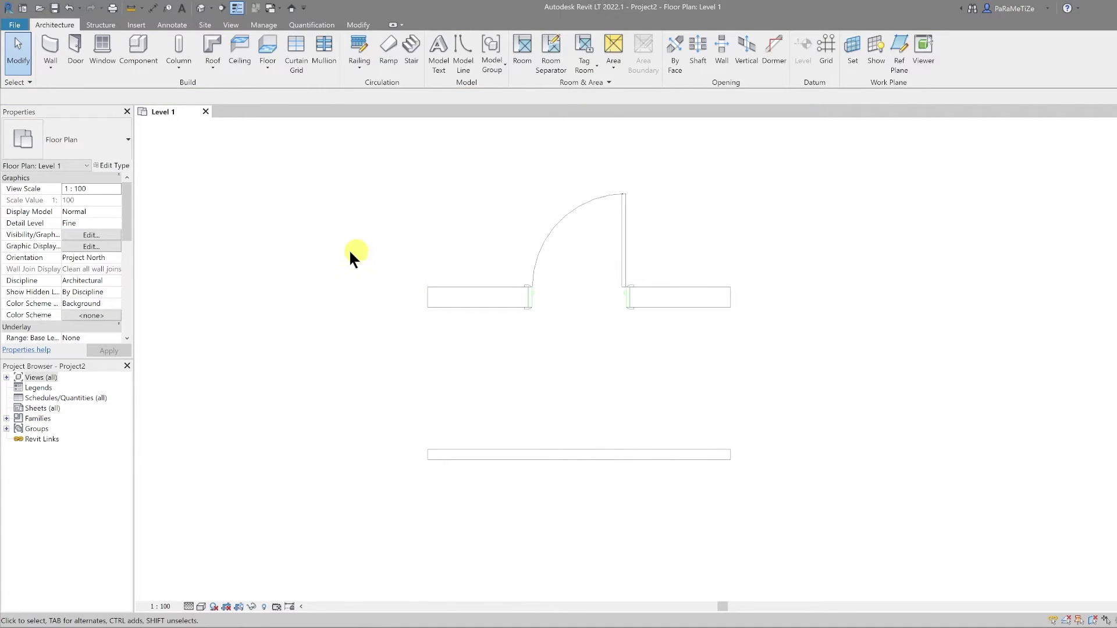
# Open Load Family from the Insert tab and navigate to the UK Curtain Wall Panels folder
pyautogui.click(131, 26)
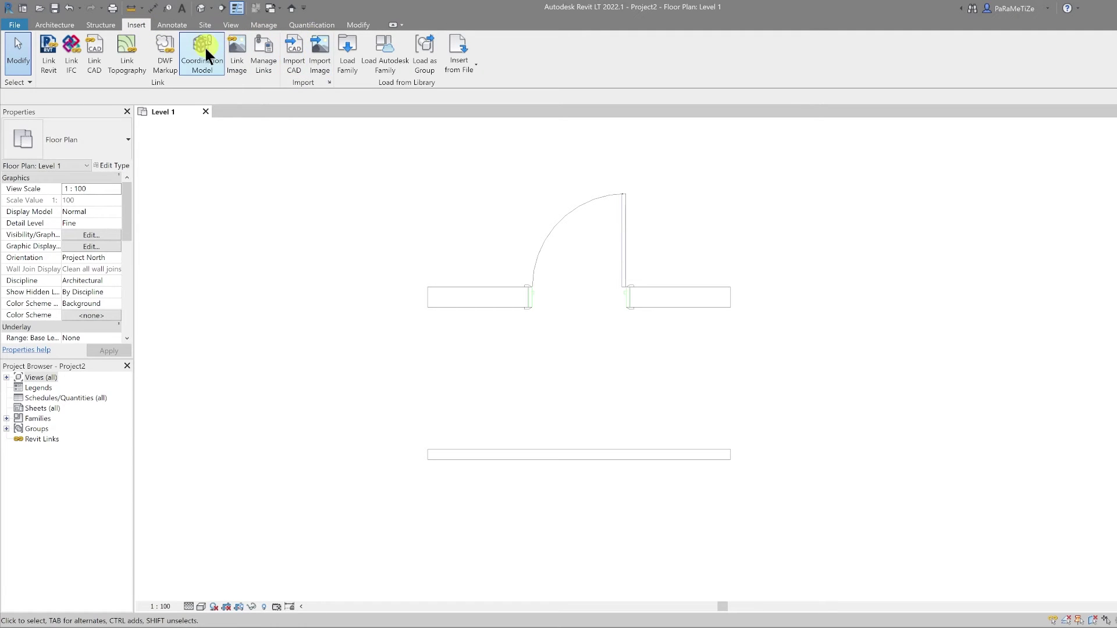
pyautogui.click(351, 62)
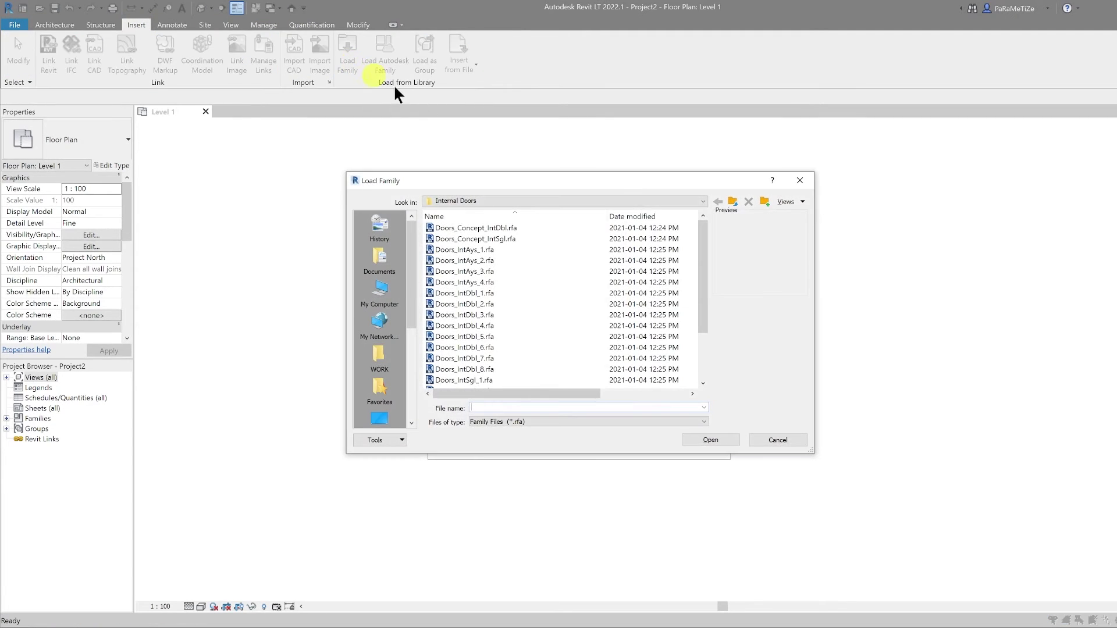
pyautogui.click(731, 203)
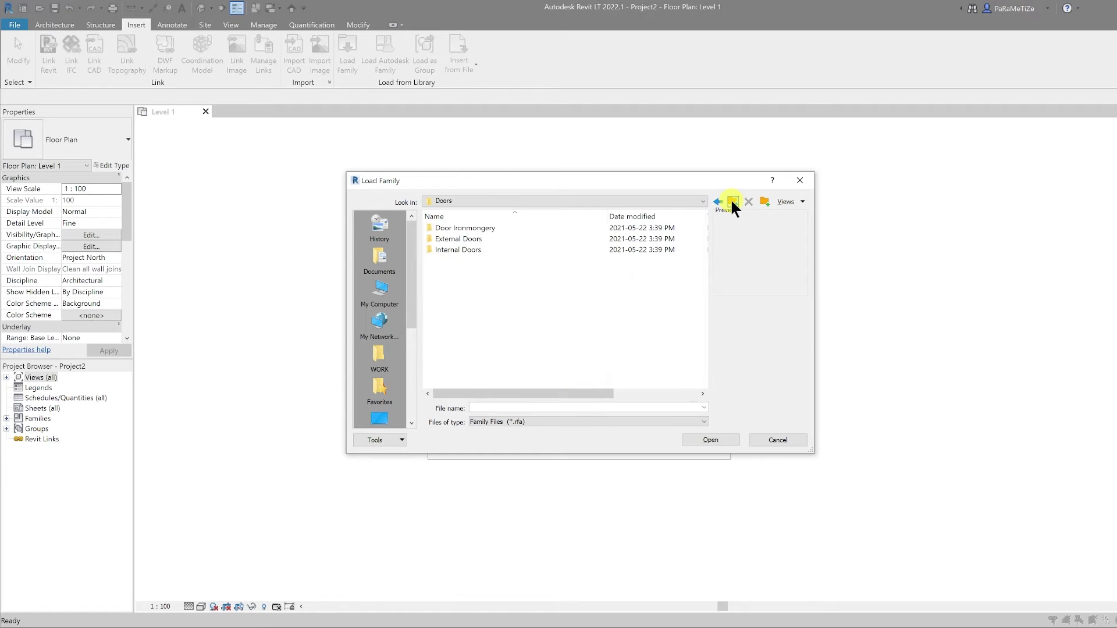
pyautogui.click(731, 202)
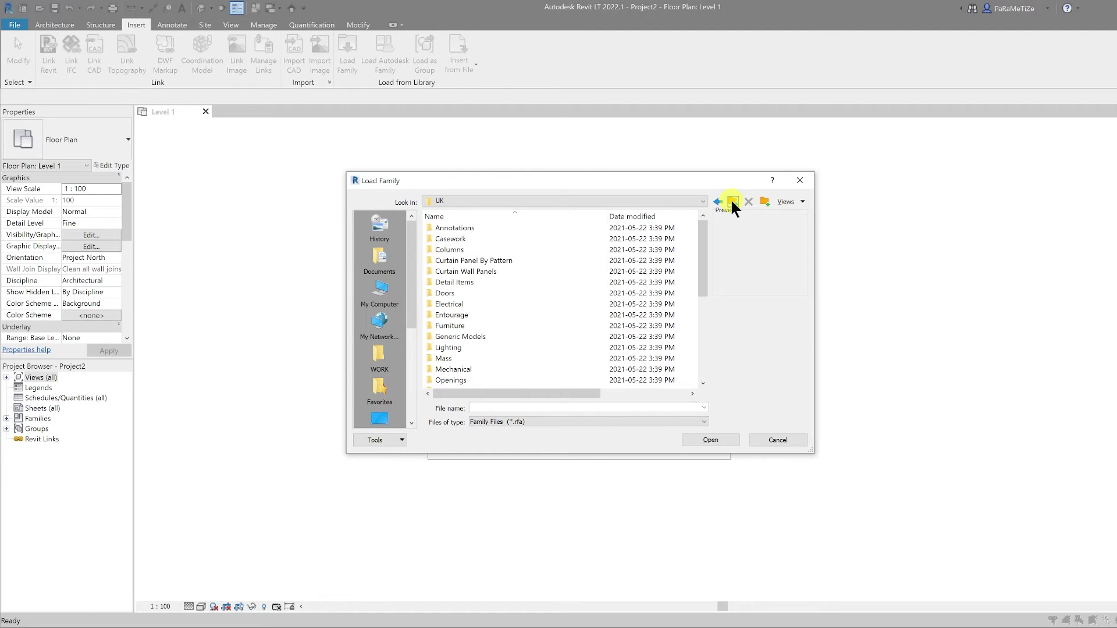
pyautogui.click(497, 272)
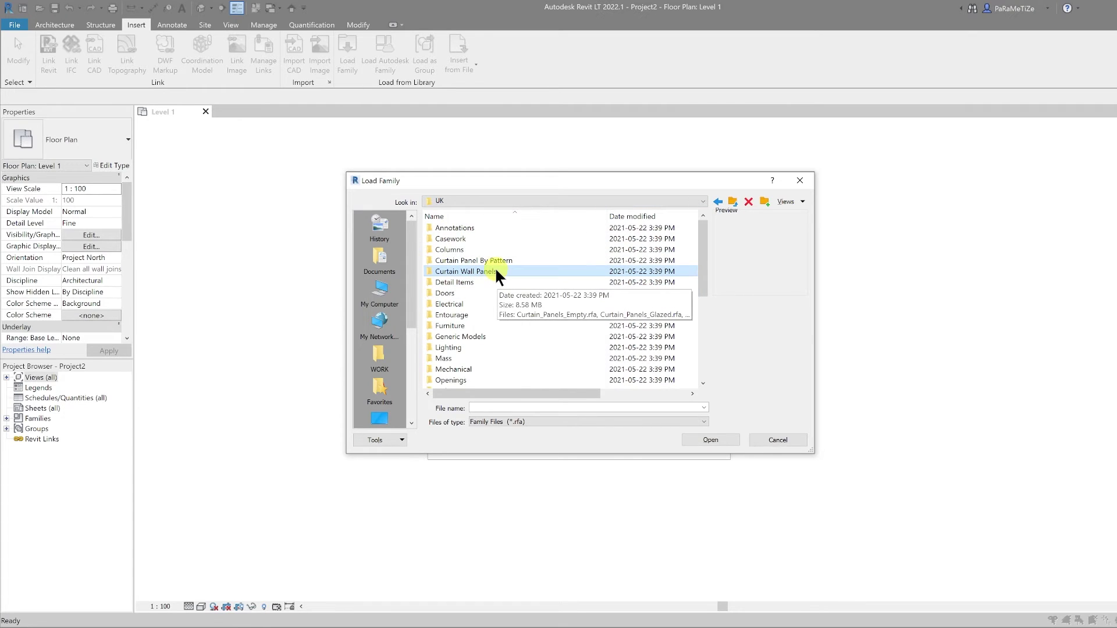
pyautogui.doubleClick(495, 271)
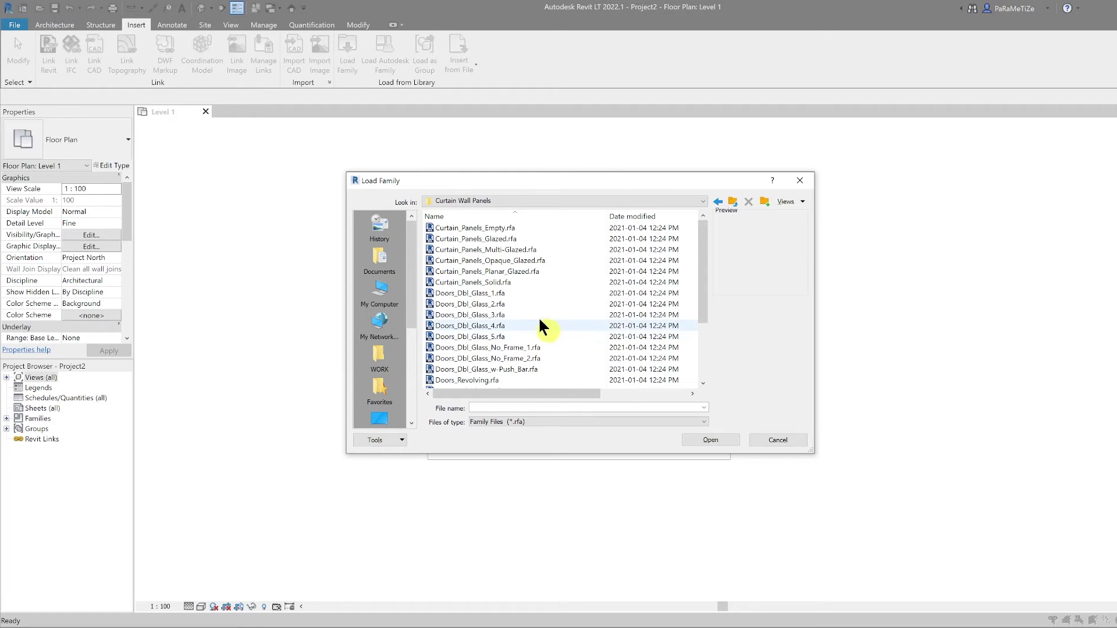
# Preview the glass door panel families and load Doors_Sgl_Glass_1
pyautogui.click(482, 293)
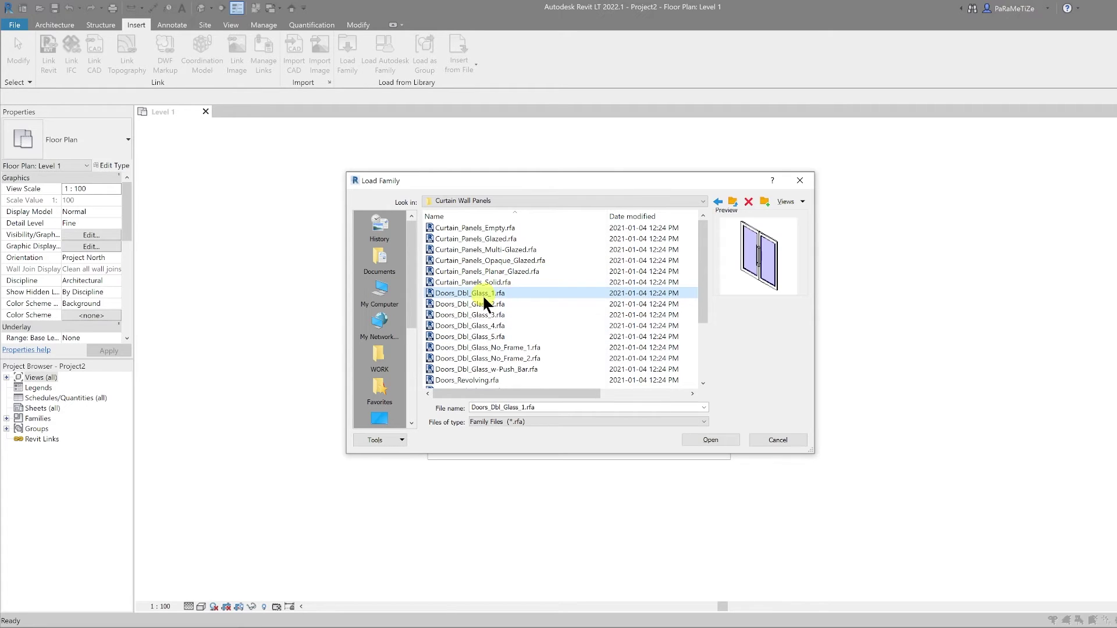
pyautogui.click(476, 268)
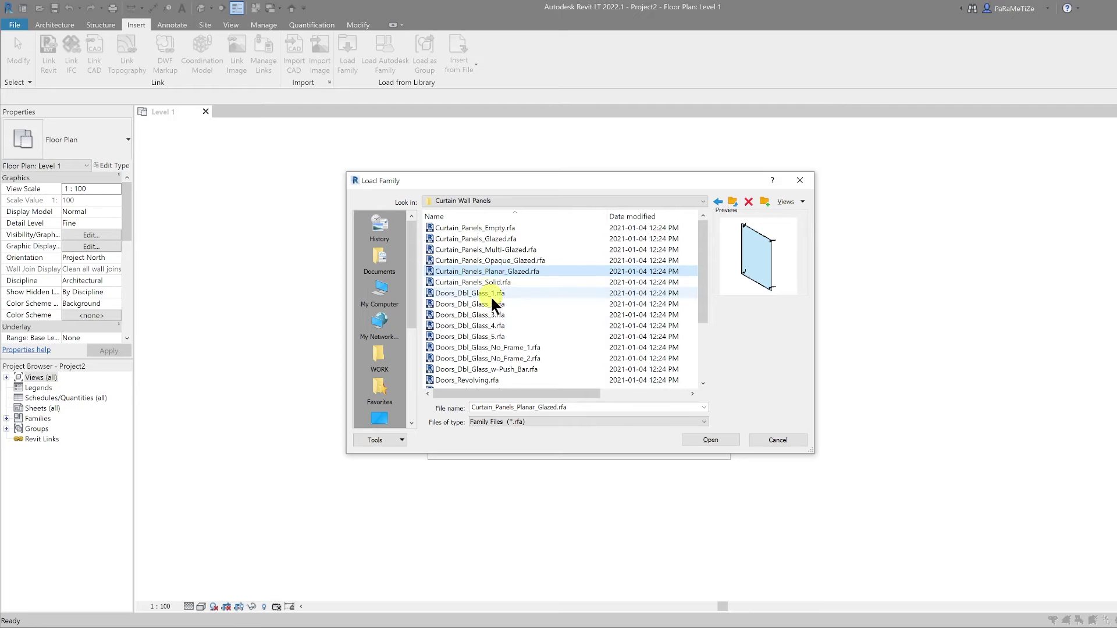
pyautogui.click(490, 325)
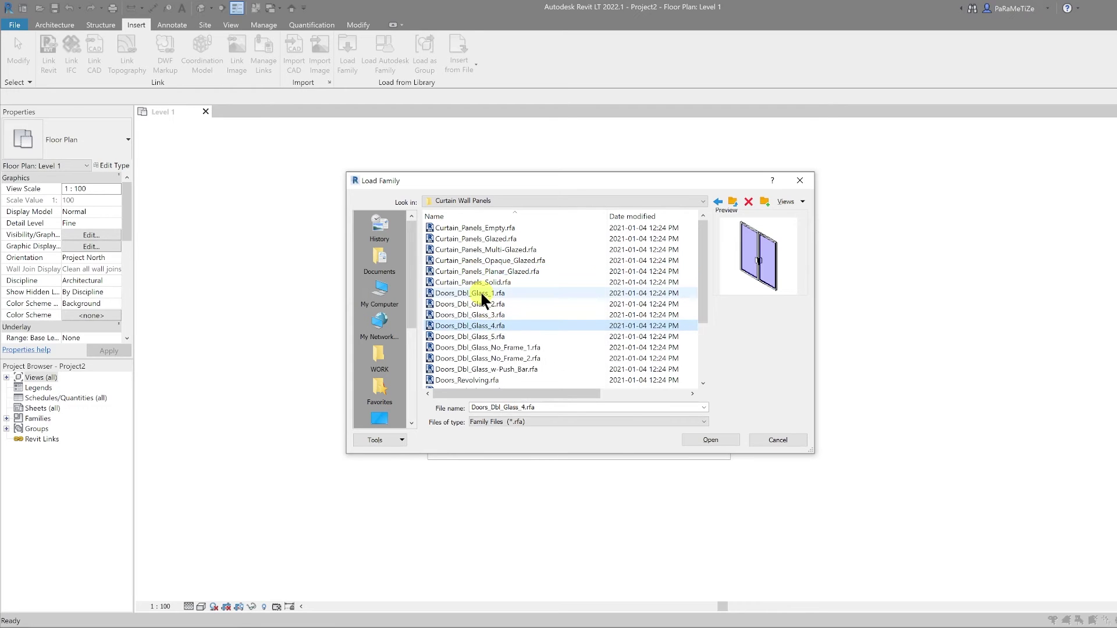
pyautogui.click(486, 336)
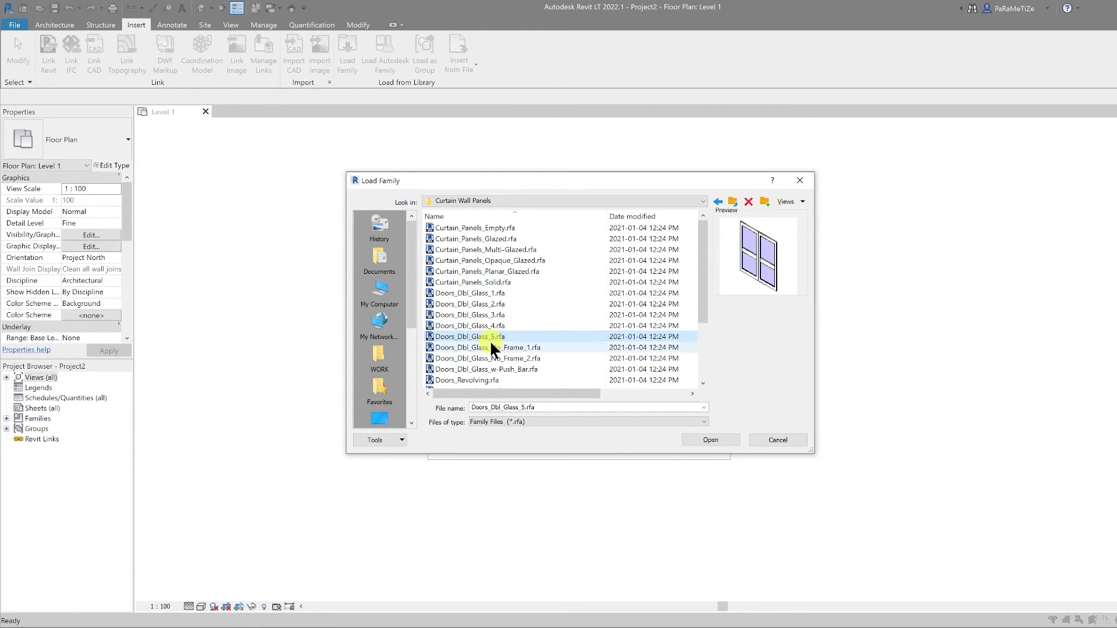
pyautogui.click(481, 369)
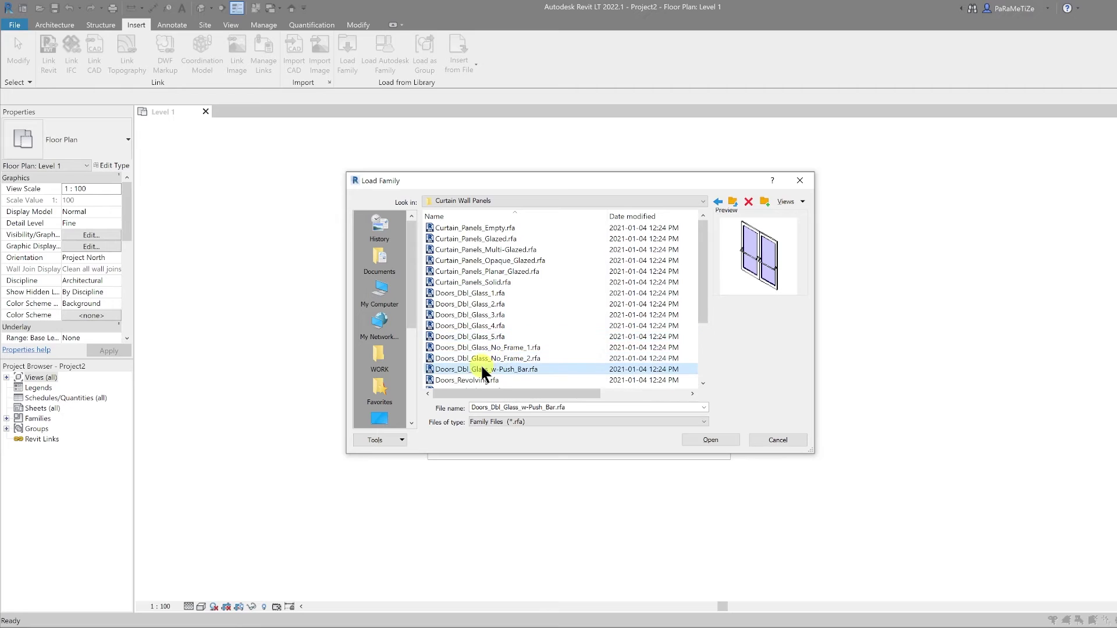
pyautogui.scroll(-3, 480, 364)
pyautogui.click(482, 314)
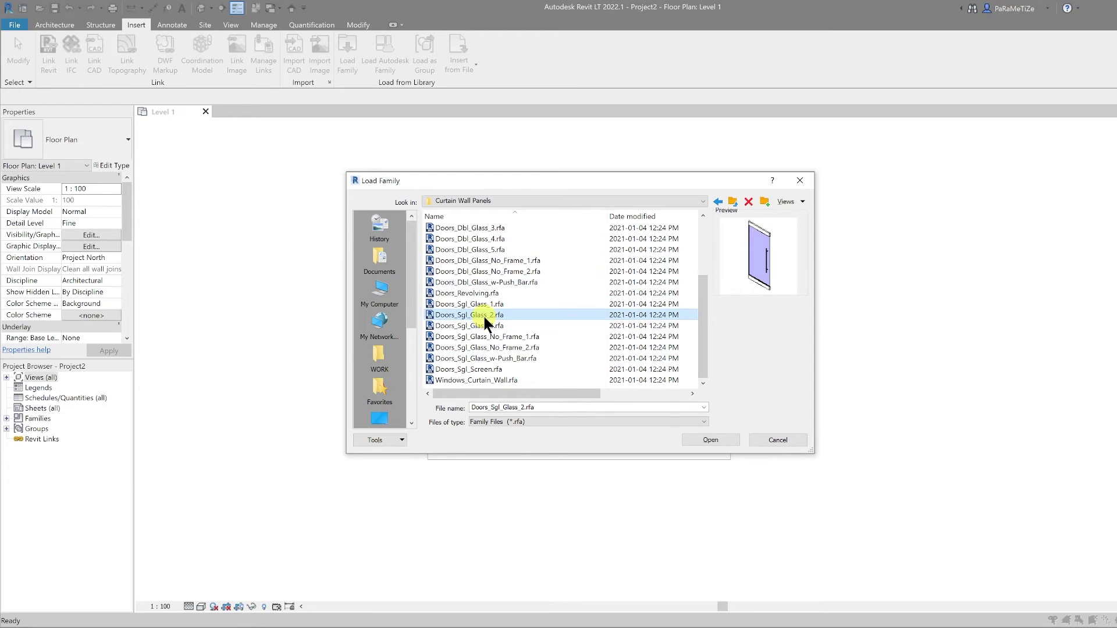
pyautogui.click(480, 347)
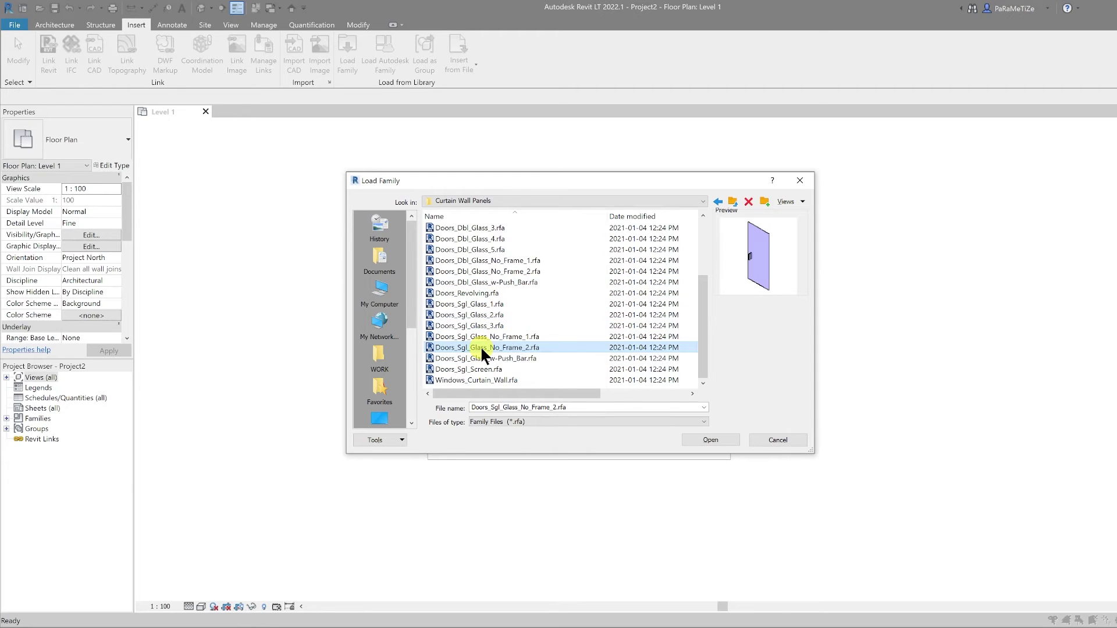
pyautogui.click(488, 303)
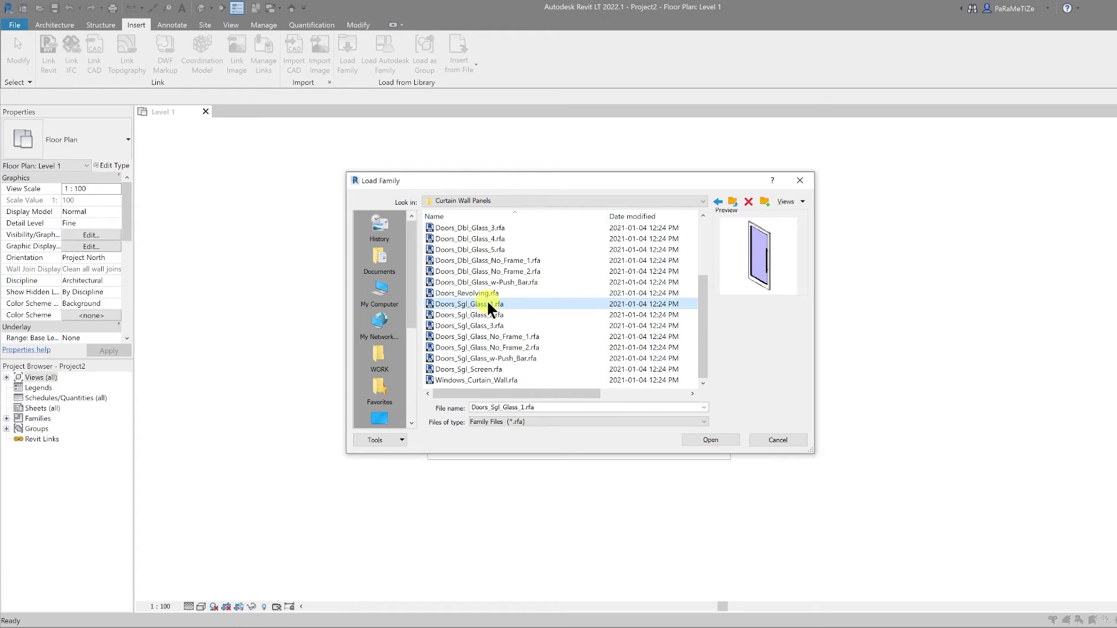
pyautogui.click(706, 438)
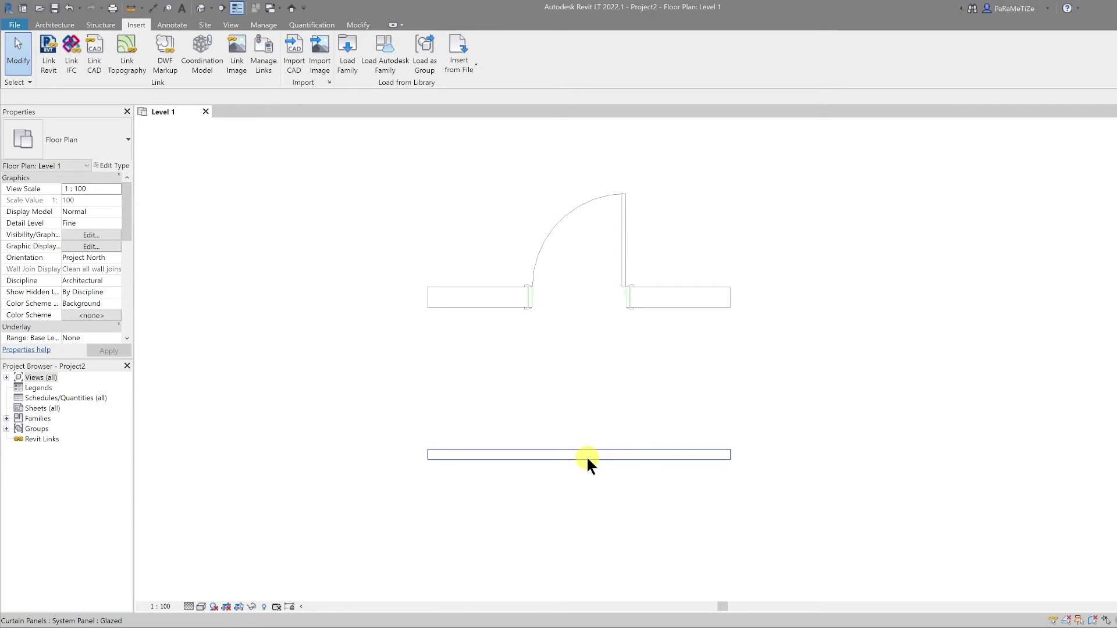
pyautogui.press('Tab')
pyautogui.click(586, 455)
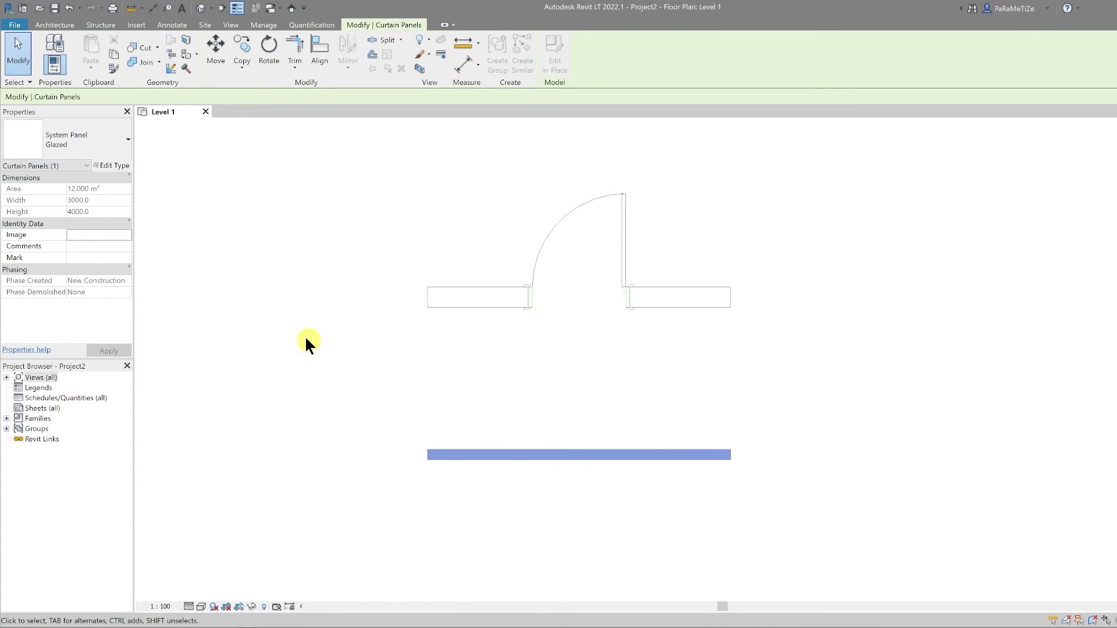
pyautogui.click(76, 145)
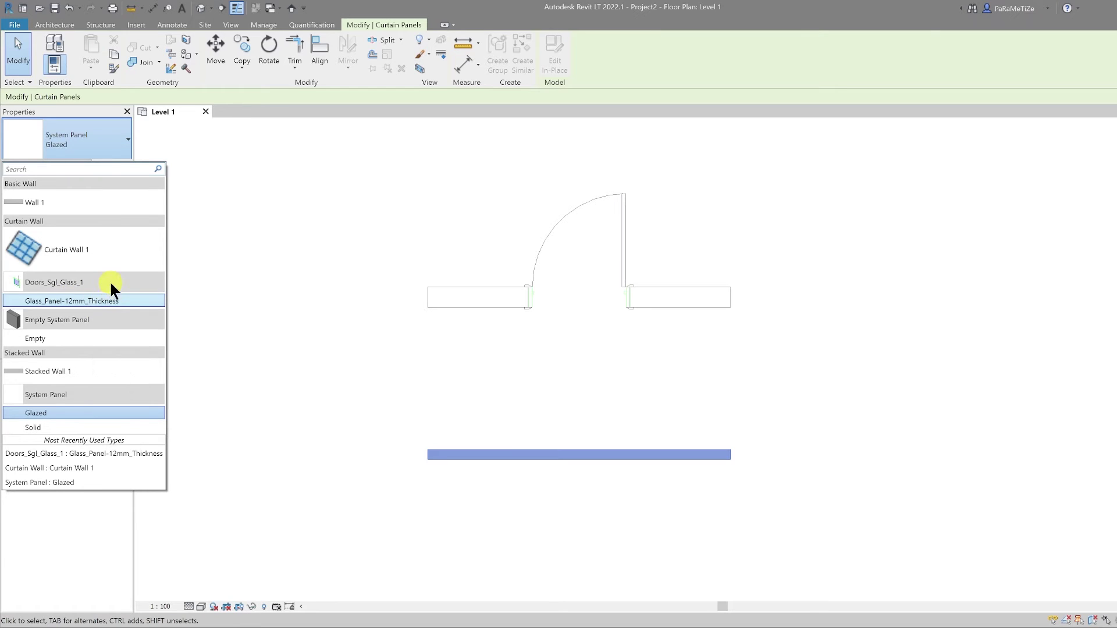
pyautogui.click(106, 301)
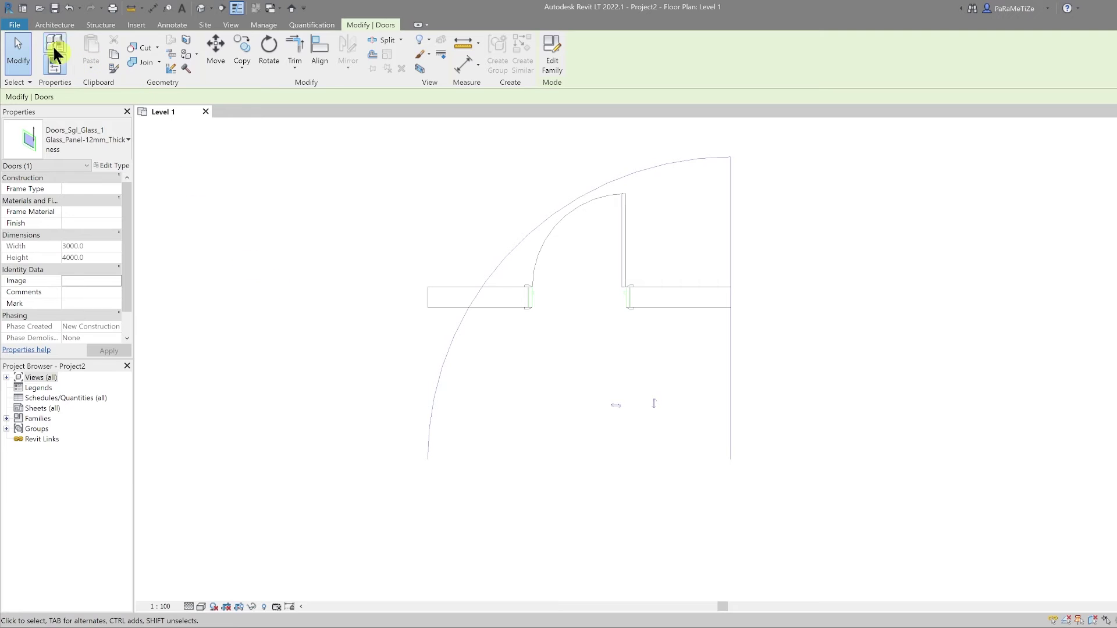
pyautogui.click(70, 9)
pyautogui.click(273, 261)
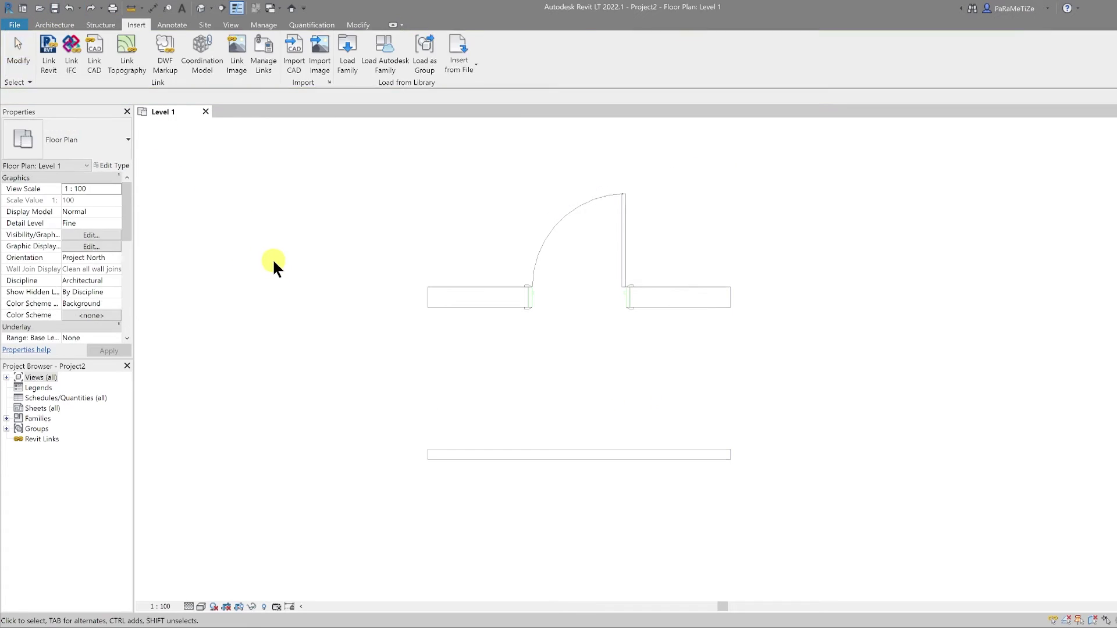
# In the default 3D view, add two vertical and one horizontal curtain grid line to the curtain wall
pyautogui.click(202, 10)
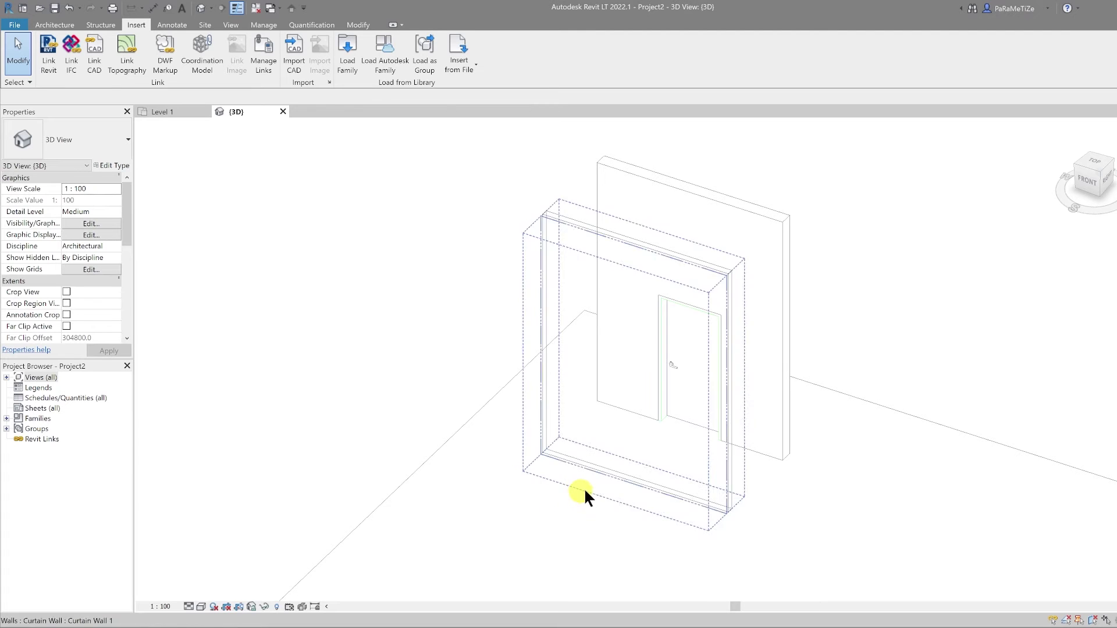
pyautogui.click(65, 27)
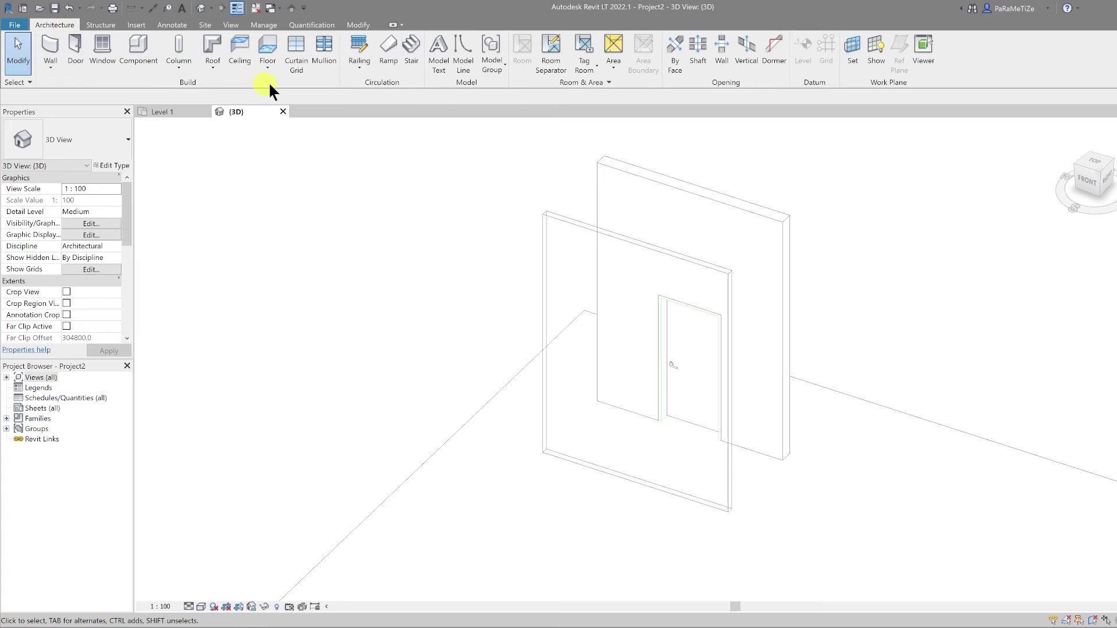
pyautogui.click(295, 66)
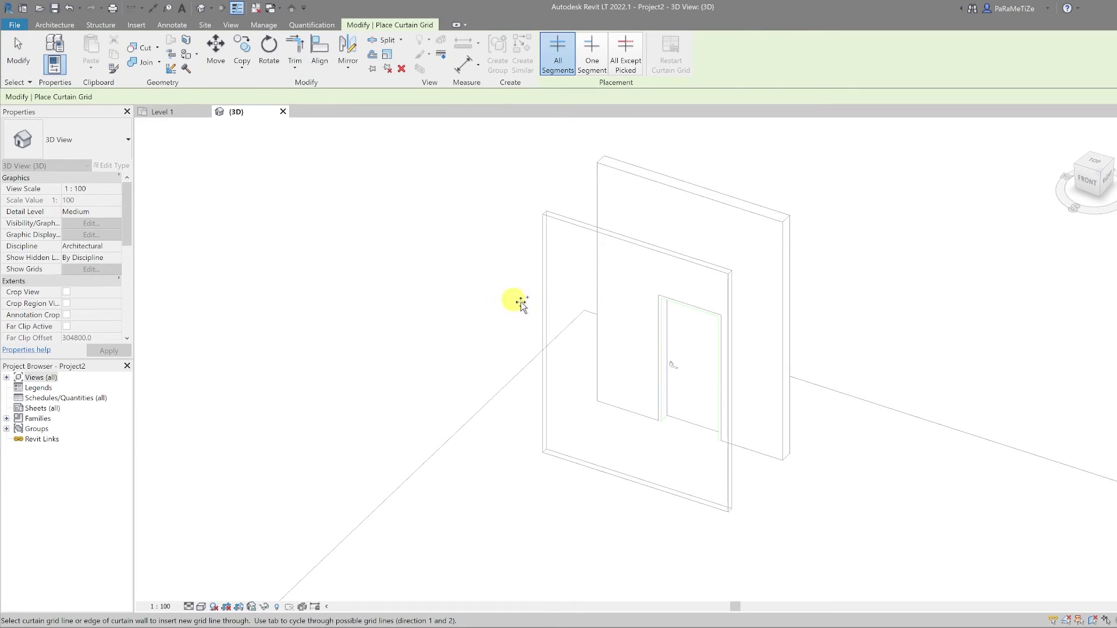
pyautogui.click(574, 463)
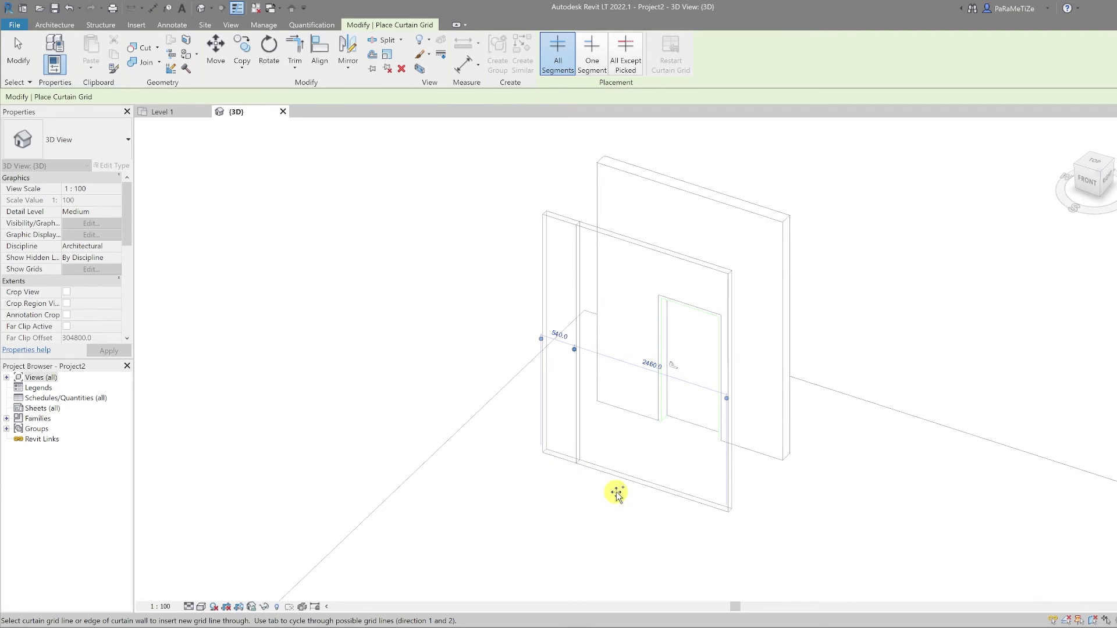
pyautogui.click(661, 490)
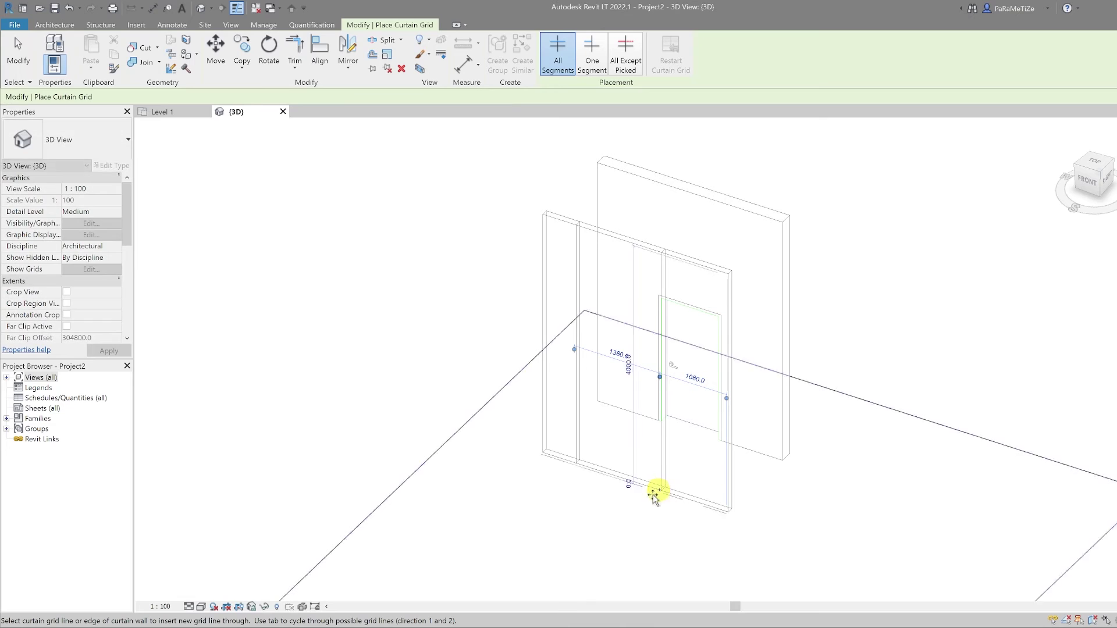
pyautogui.click(543, 285)
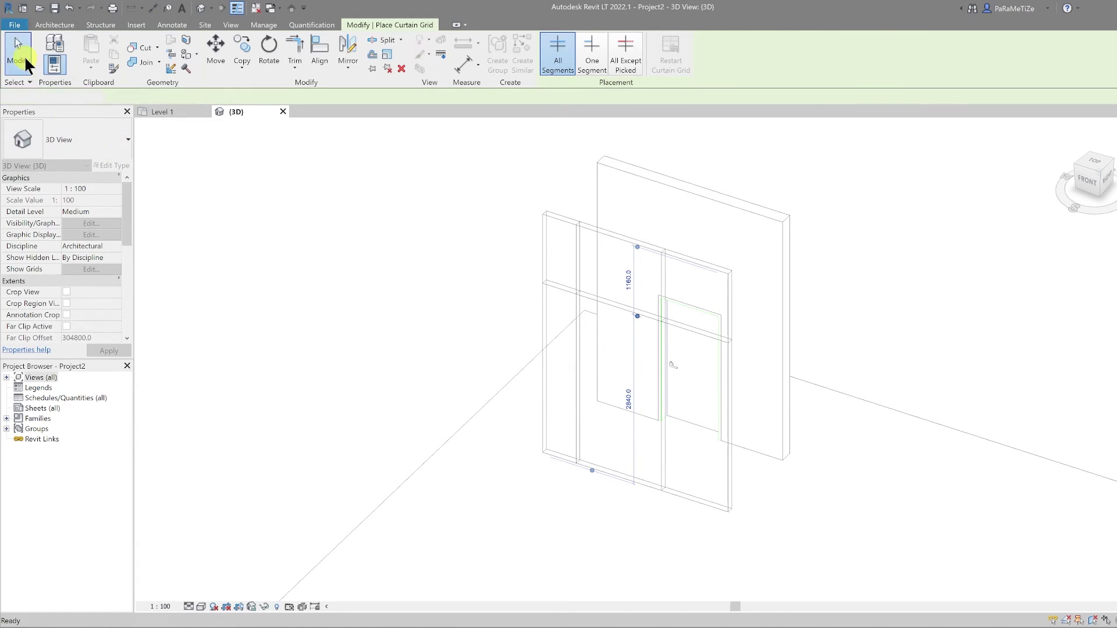
pyautogui.click(23, 55)
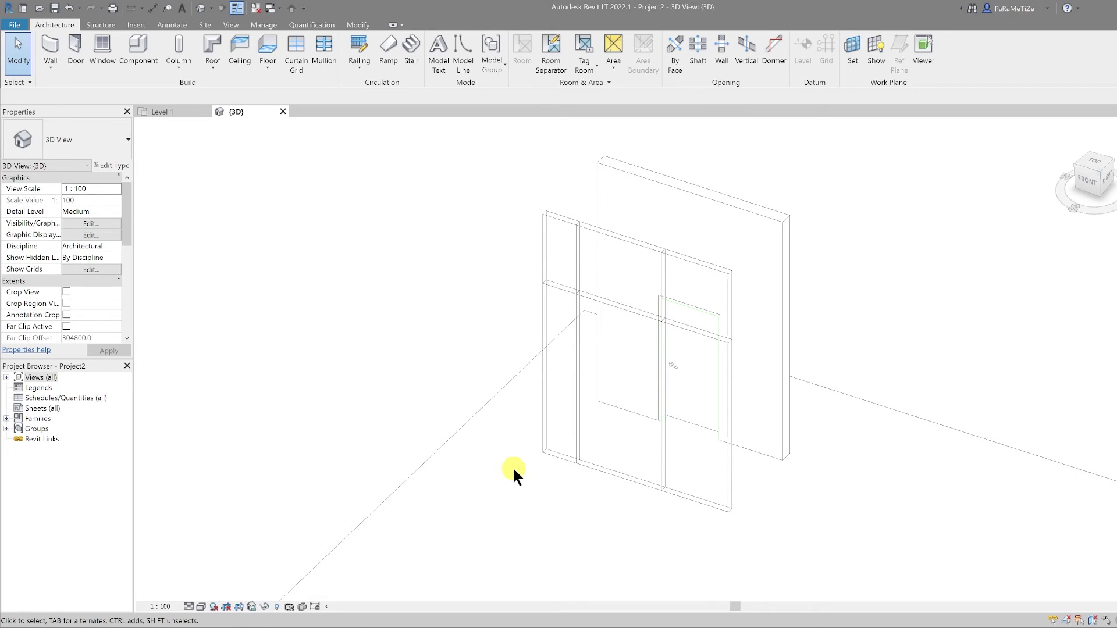
# Change the vertical grid line spacing from 1380 to 1000
pyautogui.click(575, 429)
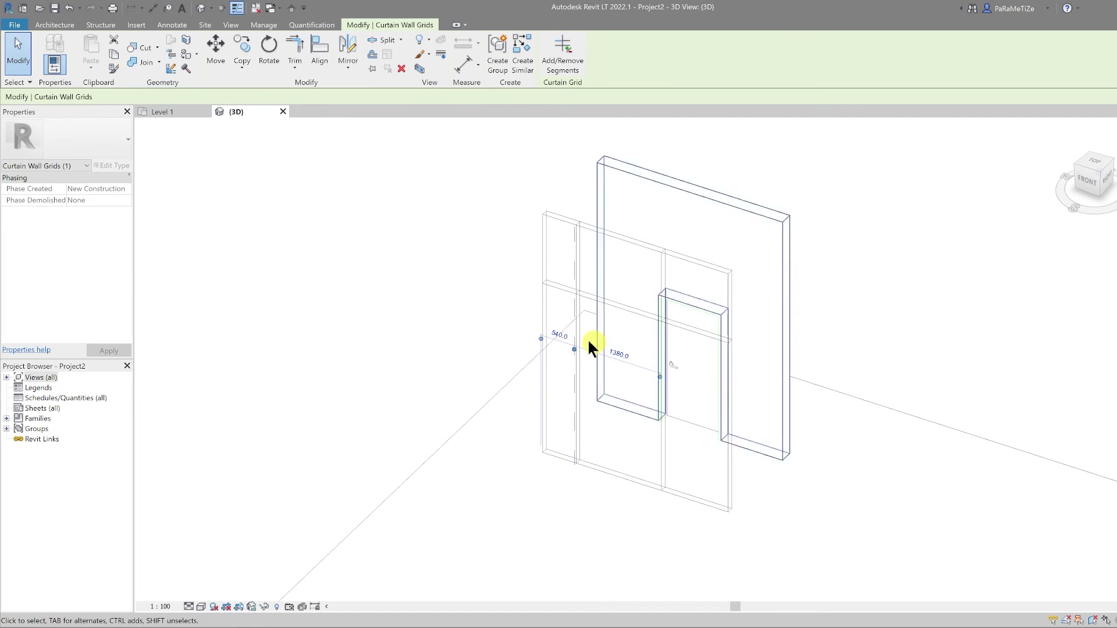
pyautogui.click(625, 353)
pyautogui.click(623, 353)
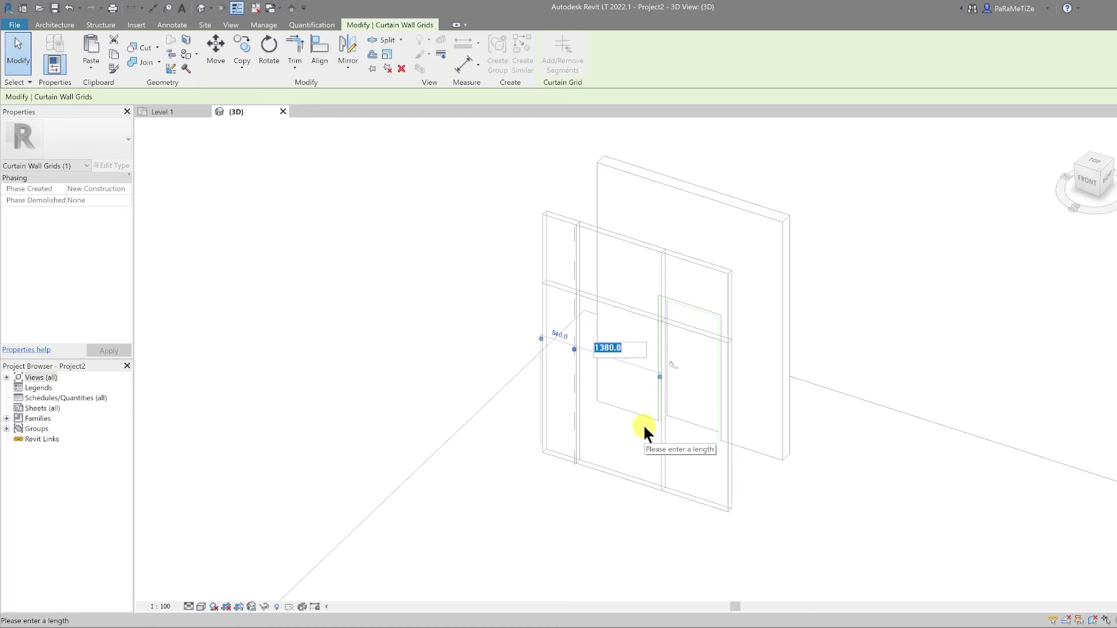
pyautogui.write('1000')
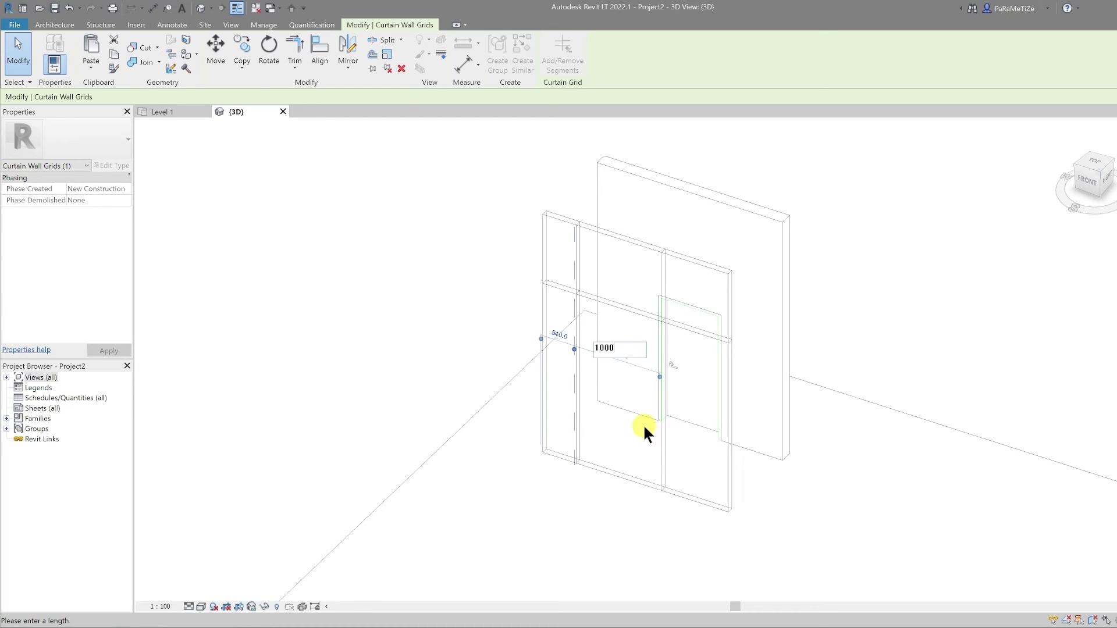
pyautogui.press('Return')
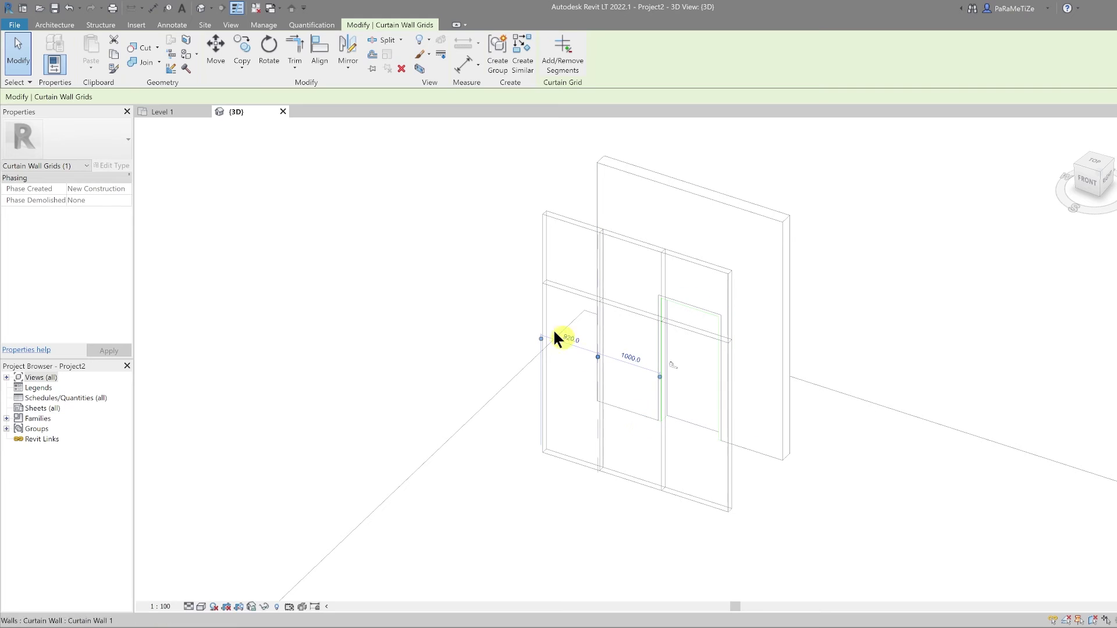
# Set the height below the horizontal grid line from 2840 to 2200, then select the lower panel
pyautogui.click(566, 288)
pyautogui.click(627, 399)
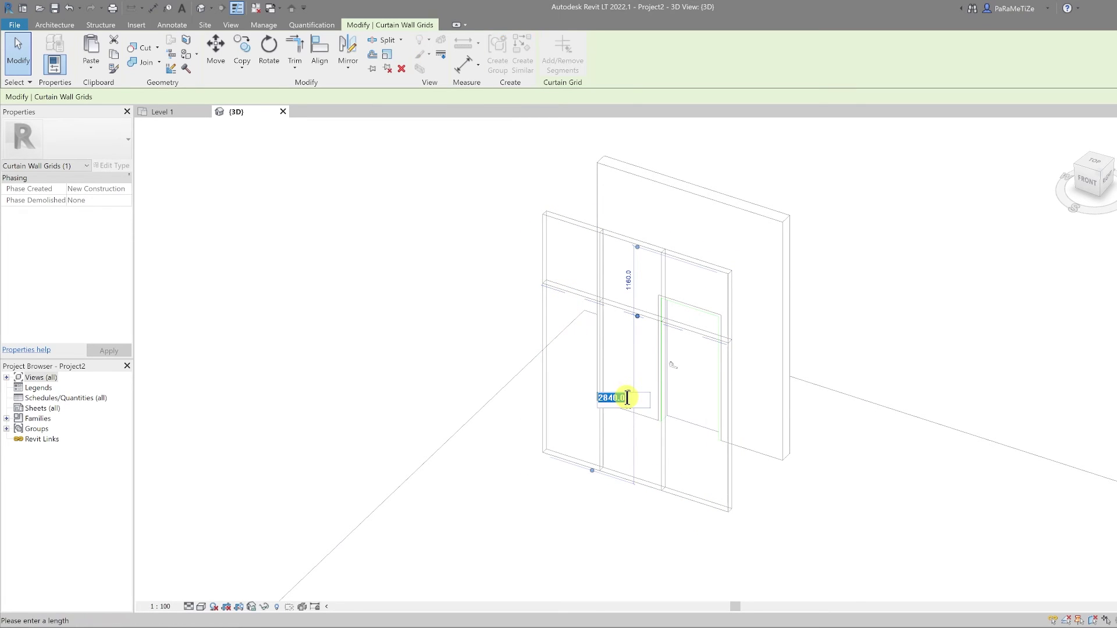
pyautogui.write('2200')
pyautogui.press('Return')
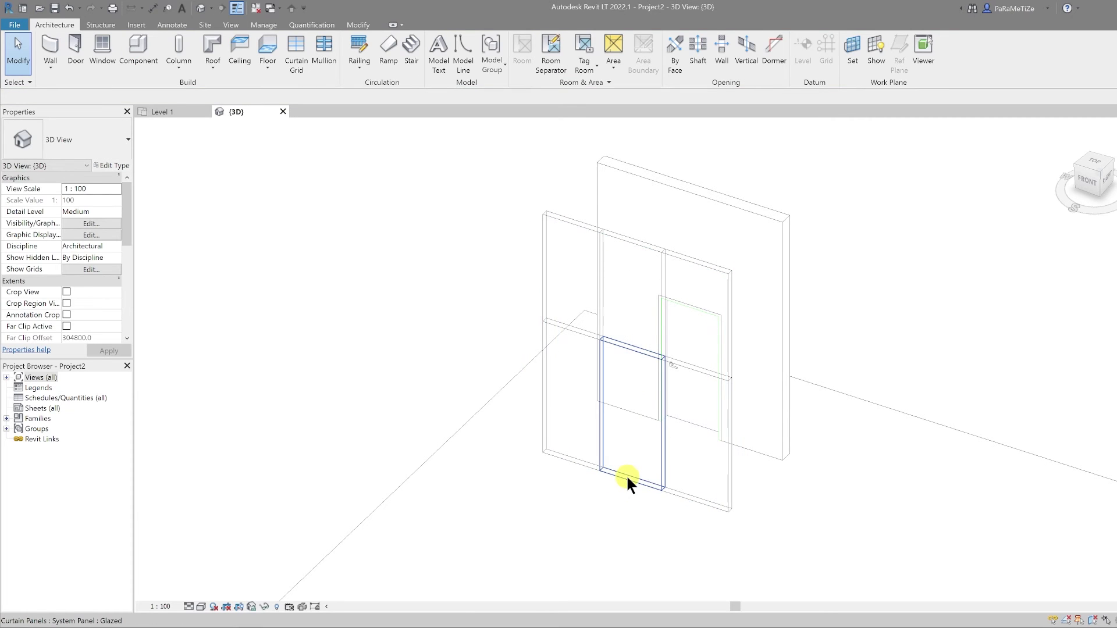
pyautogui.click(626, 476)
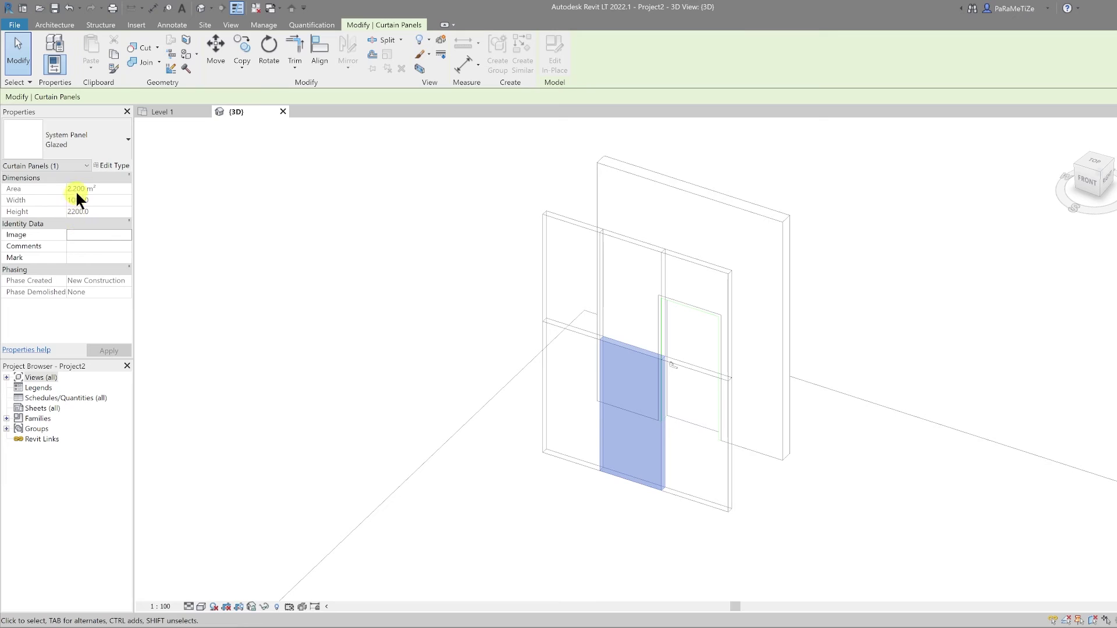
# Change the selected lower panel's type to Doors_Sgl_Glass_1 : Glass_Panel-12mm_Thickness
pyautogui.click(101, 136)
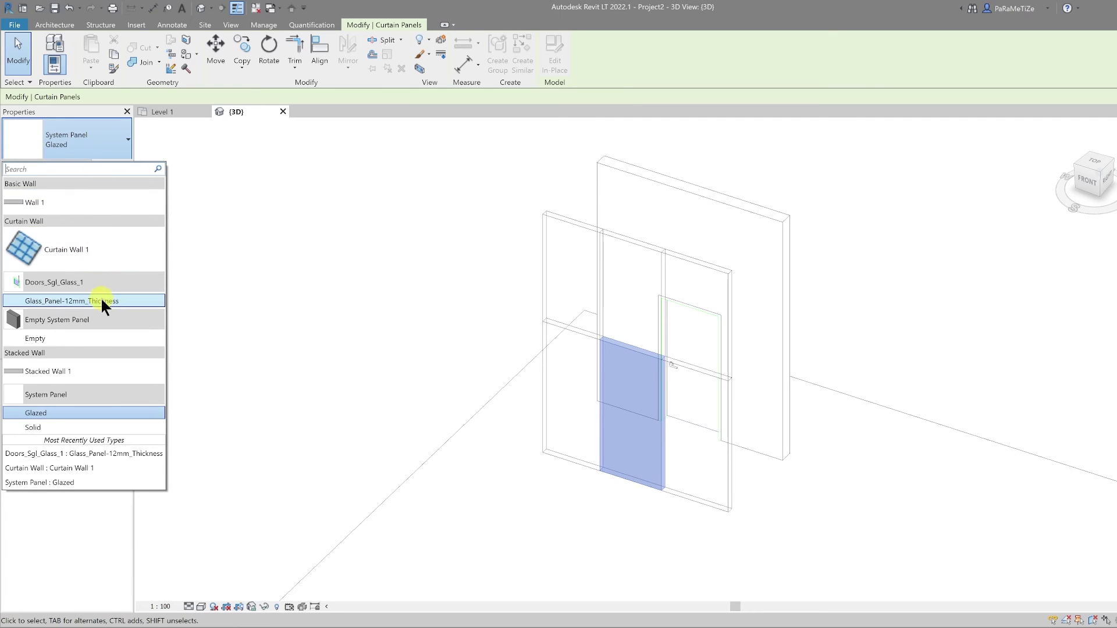
pyautogui.moveTo(101, 300)
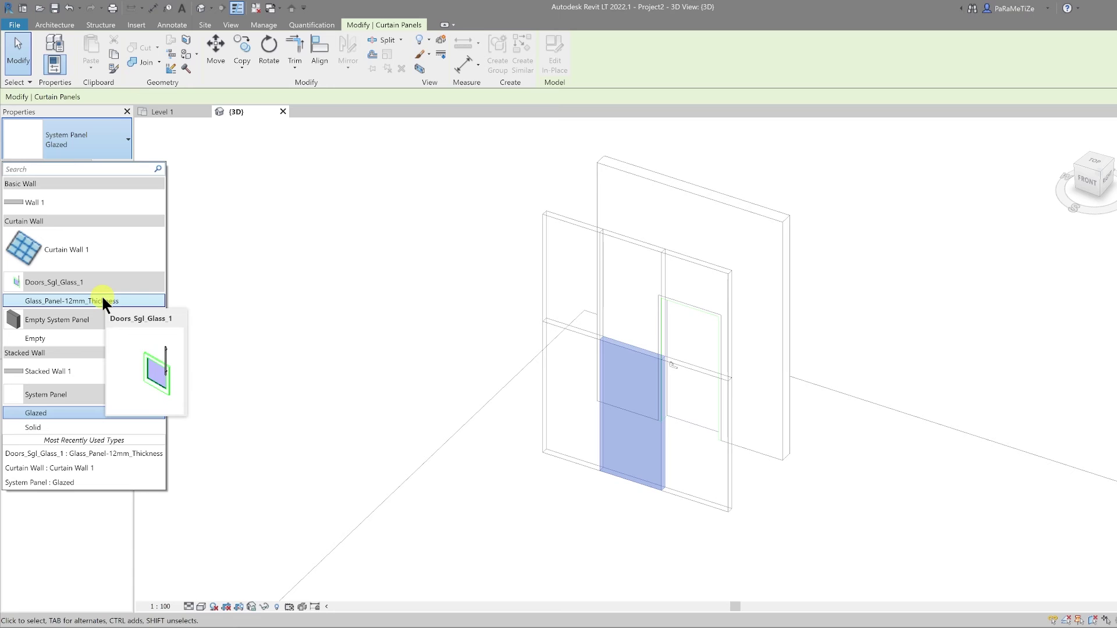
pyautogui.click(101, 299)
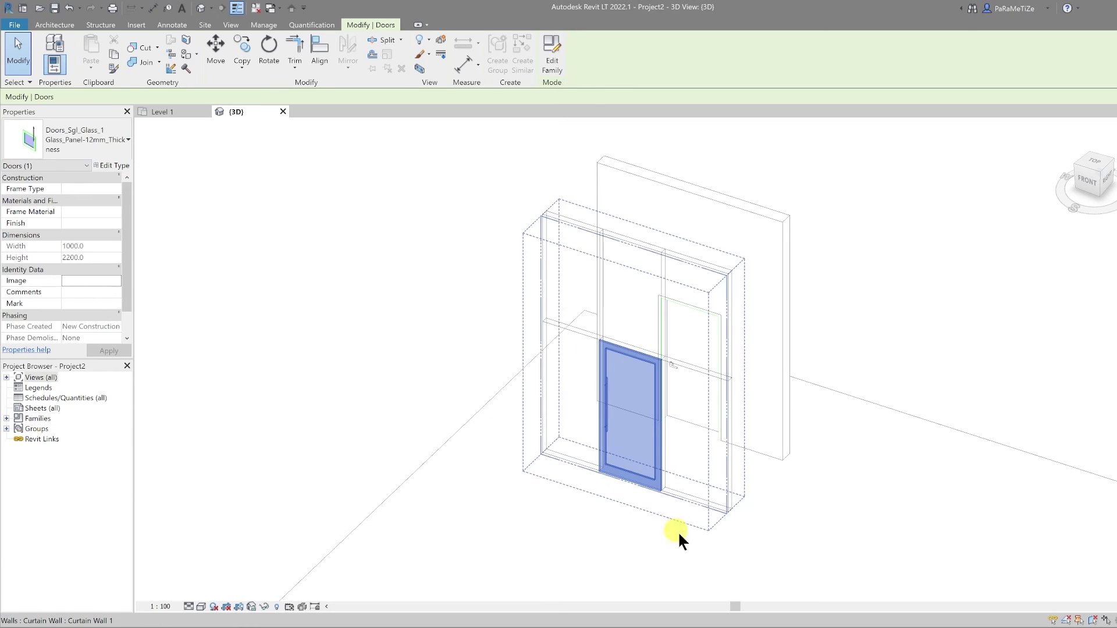
pyautogui.click(661, 561)
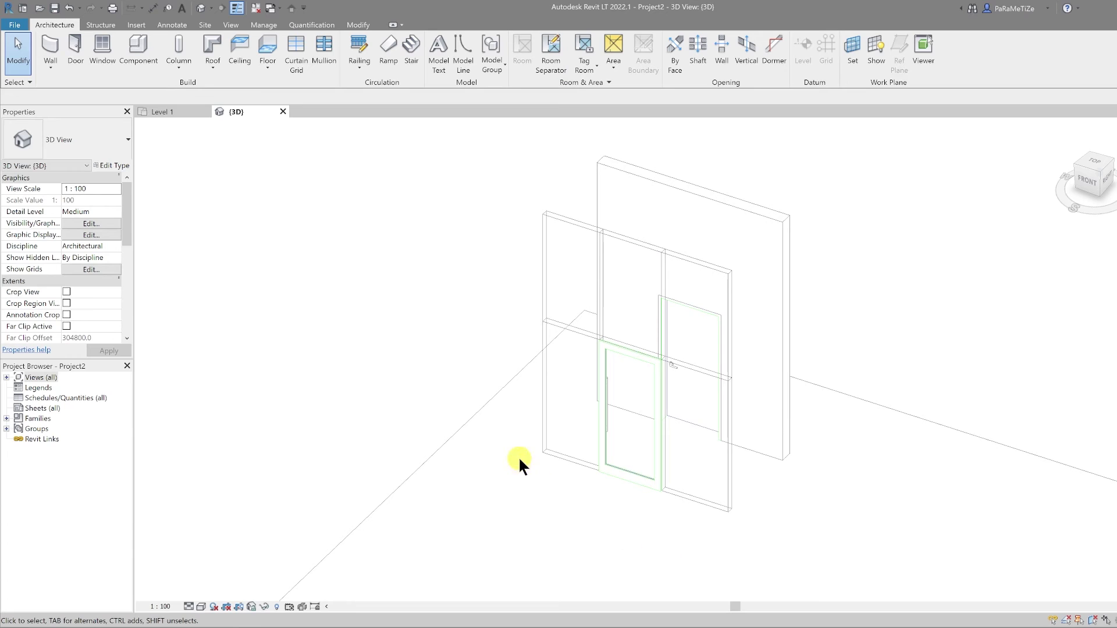
# Inspect the new glass curtain-wall door and its swing in the Level 1 floor plan
pyautogui.click(173, 109)
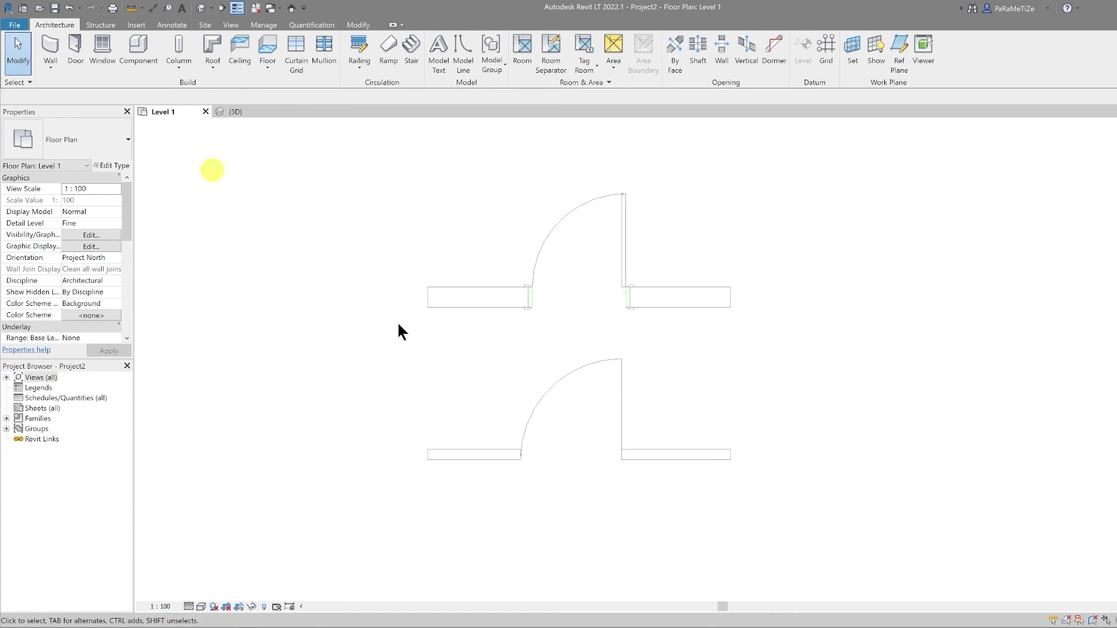
pyautogui.click(620, 405)
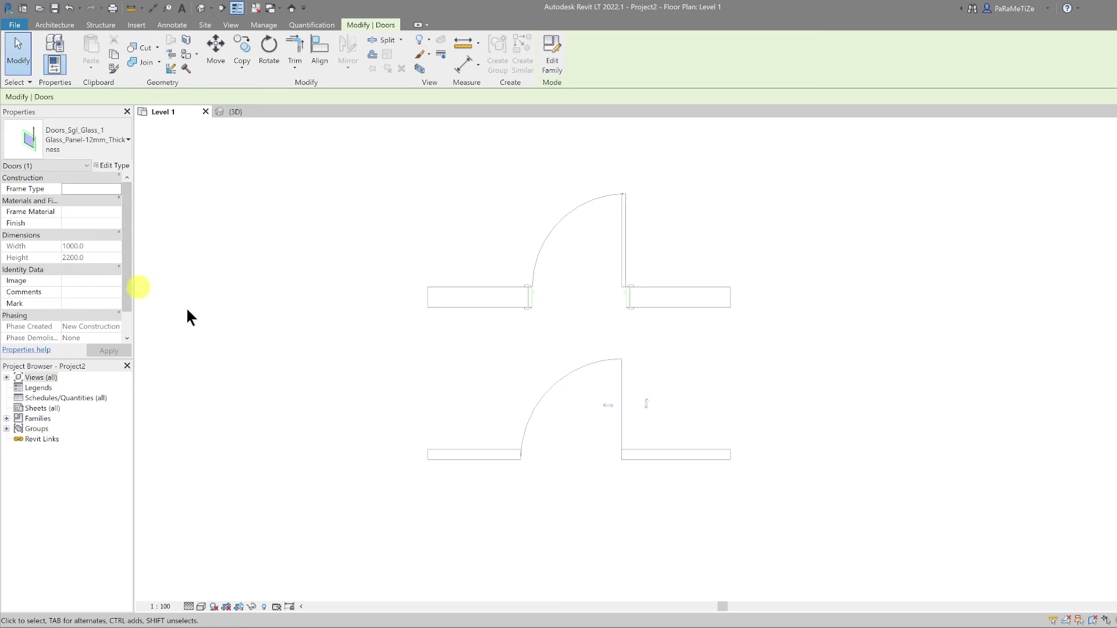
pyautogui.click(424, 477)
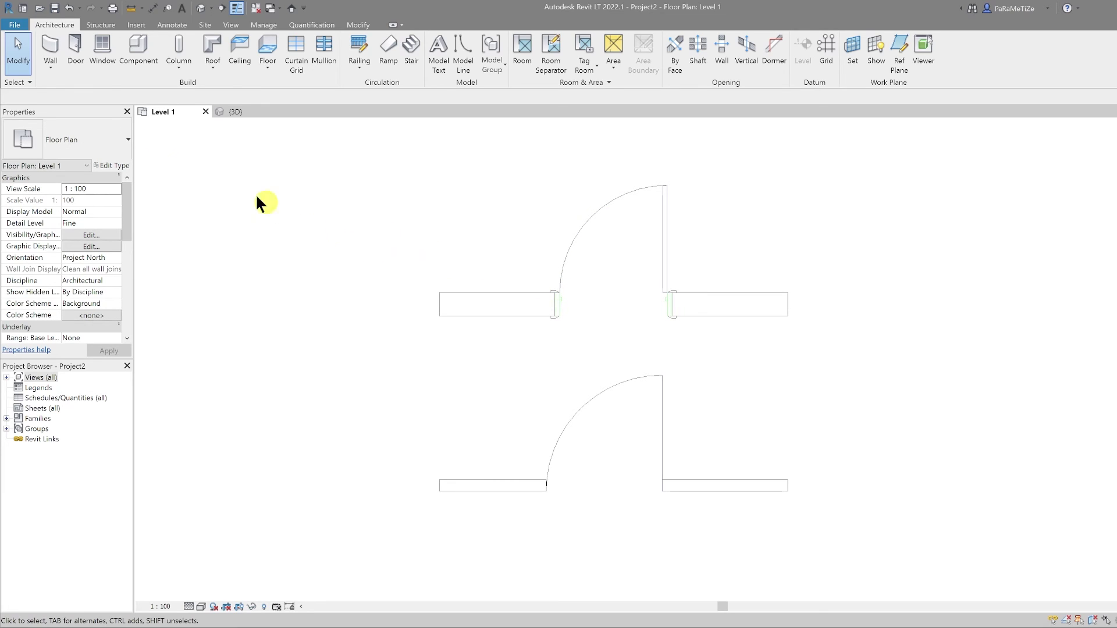
# Draw a 3000 mm Curtain Wall 1 wall to the right of the two door walls
pyautogui.click(51, 63)
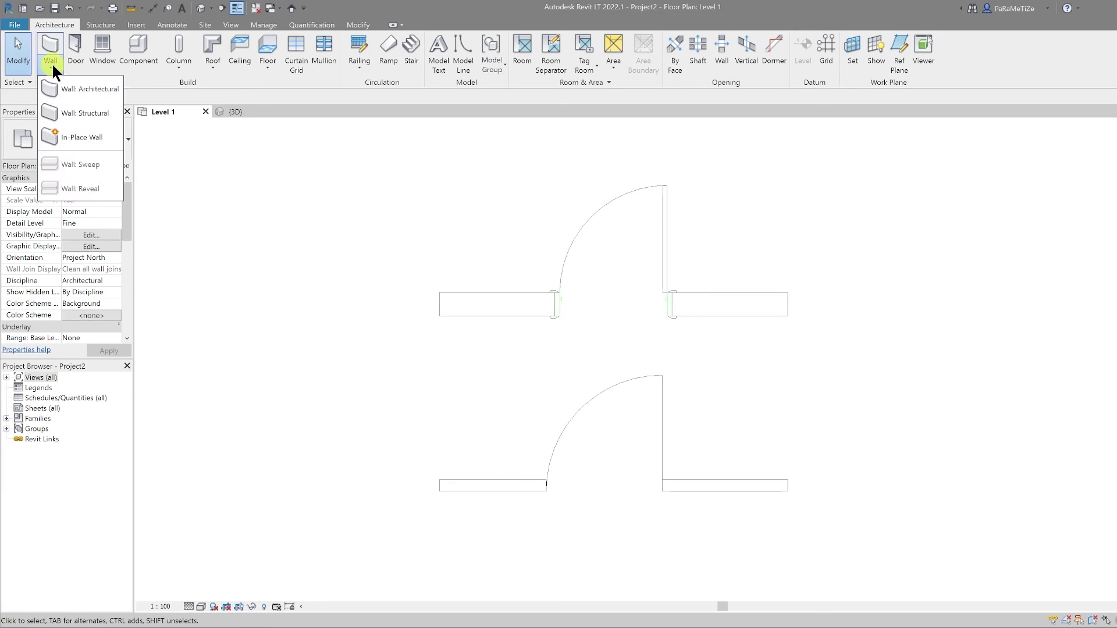
pyautogui.click(90, 89)
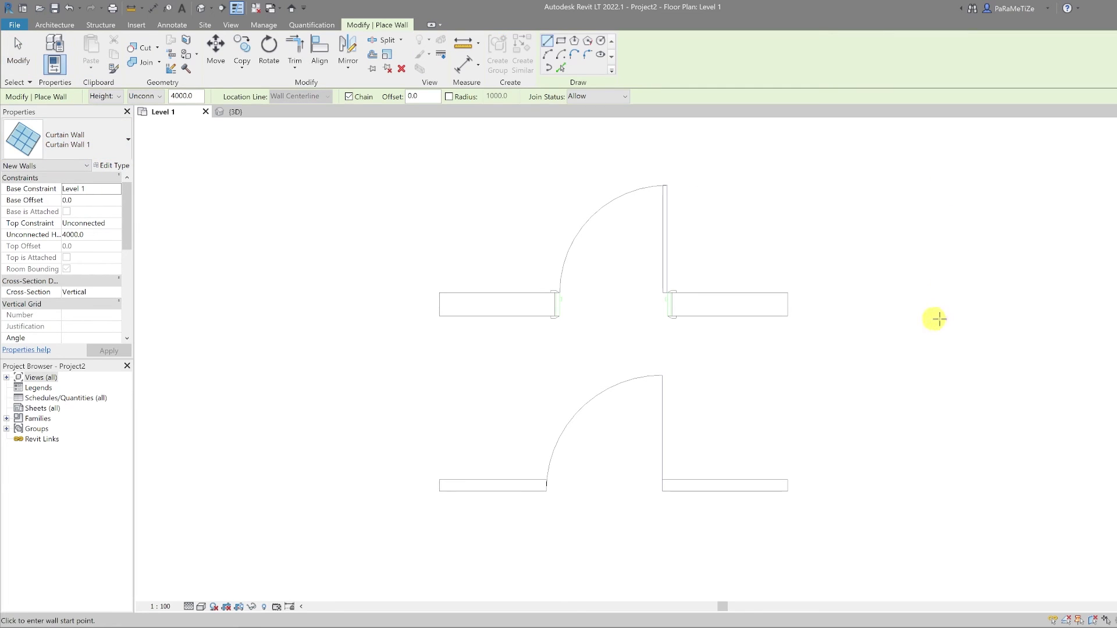
pyautogui.moveTo(933, 316); pyautogui.dragTo(718, 287, button='middle')
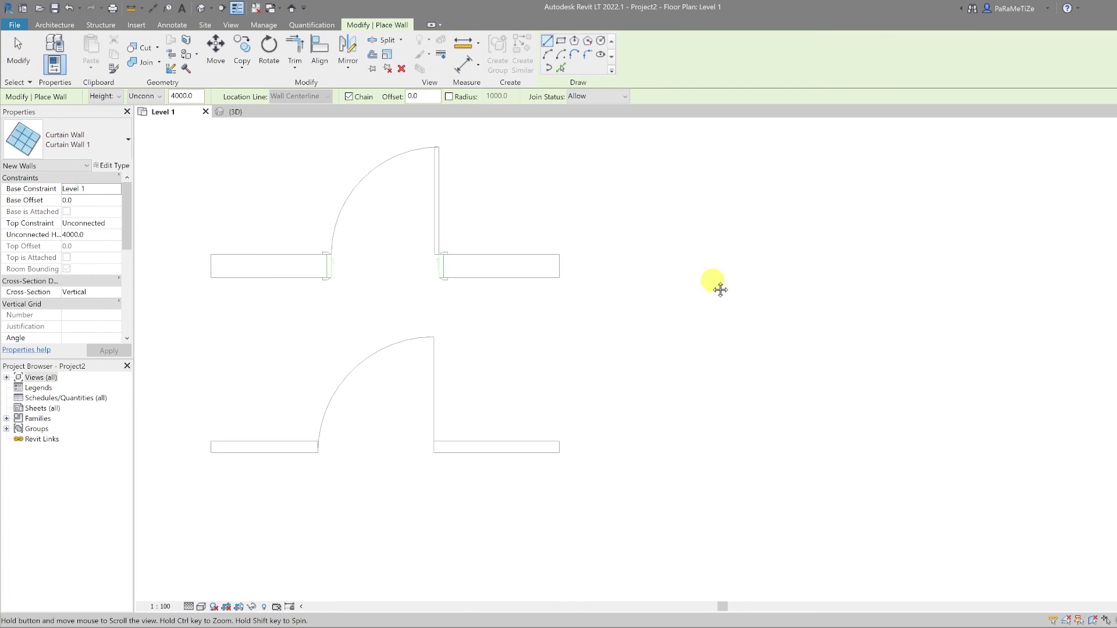
pyautogui.click(815, 266)
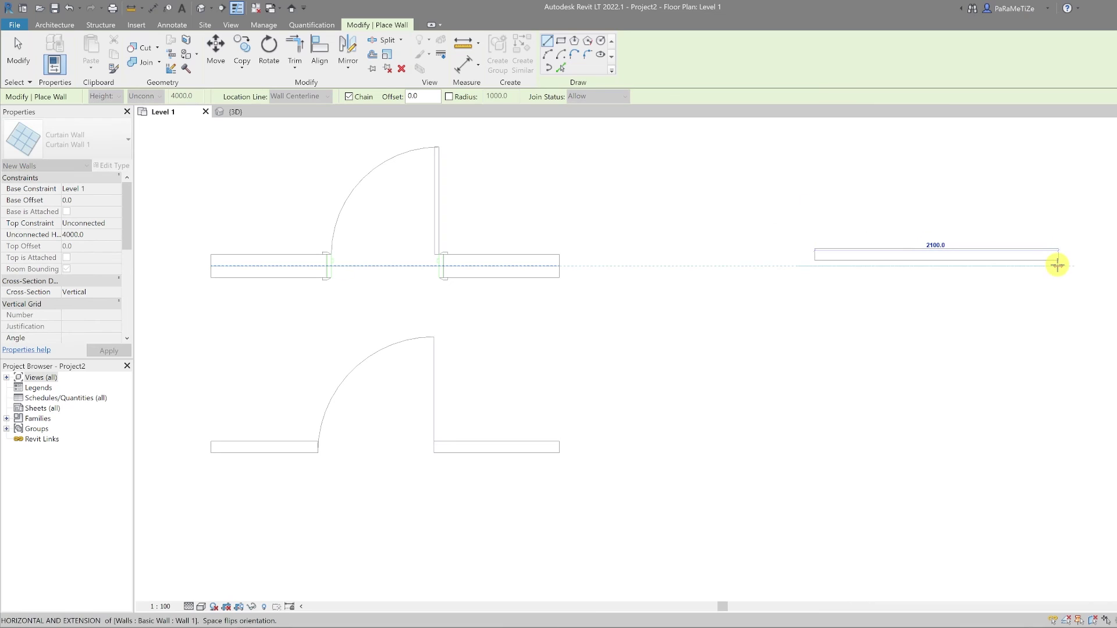
pyautogui.write('3000')
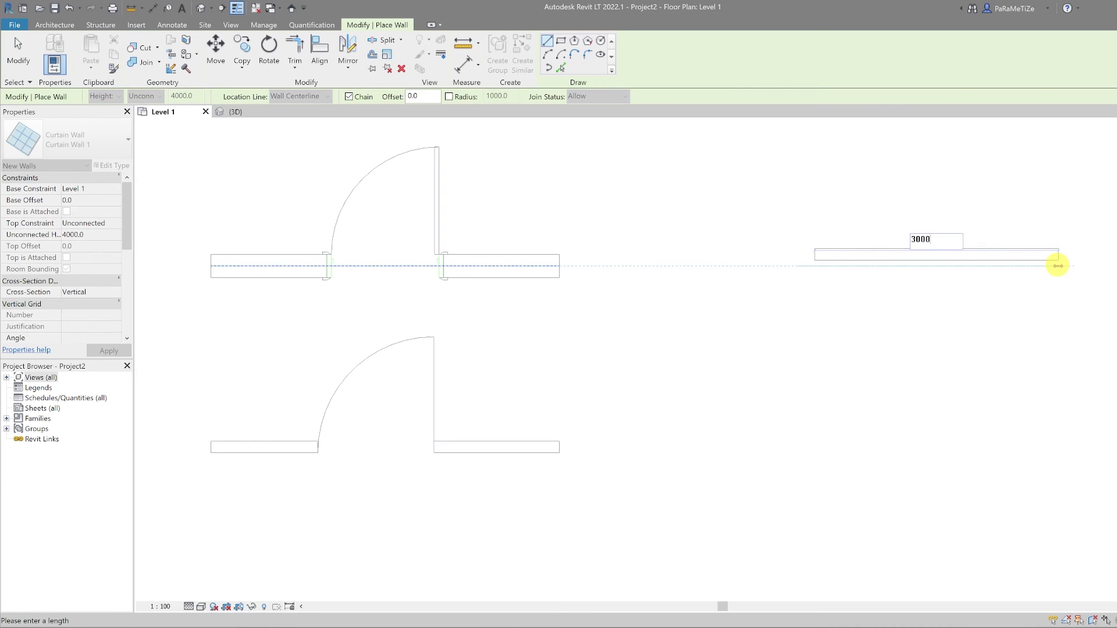
pyautogui.press('Return')
pyautogui.press('Escape')
pyautogui.press('Escape')
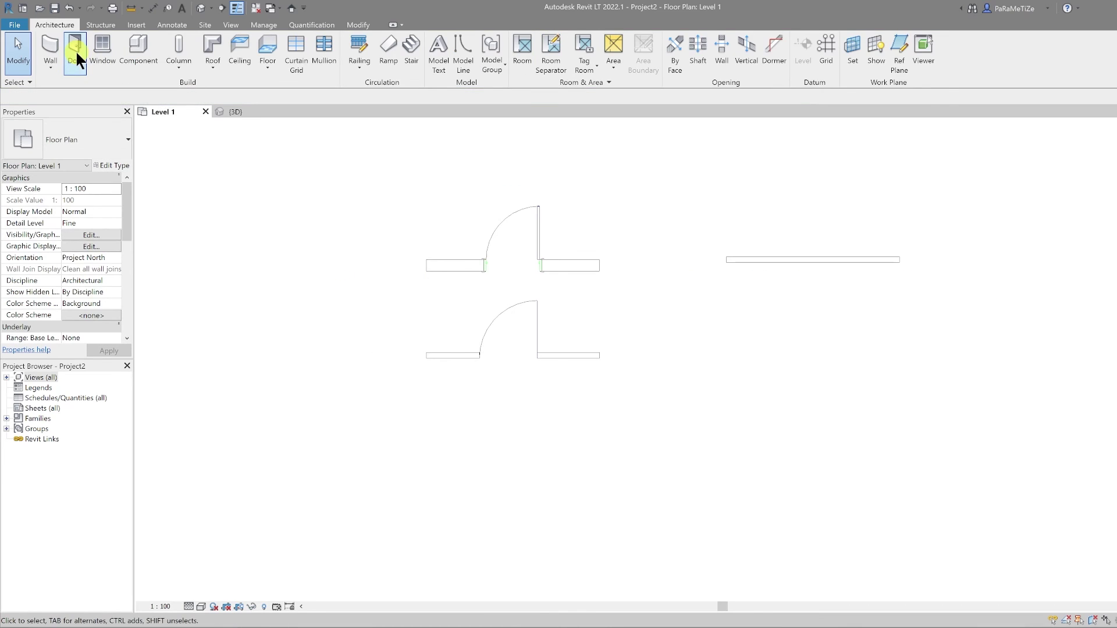
pyautogui.click(75, 50)
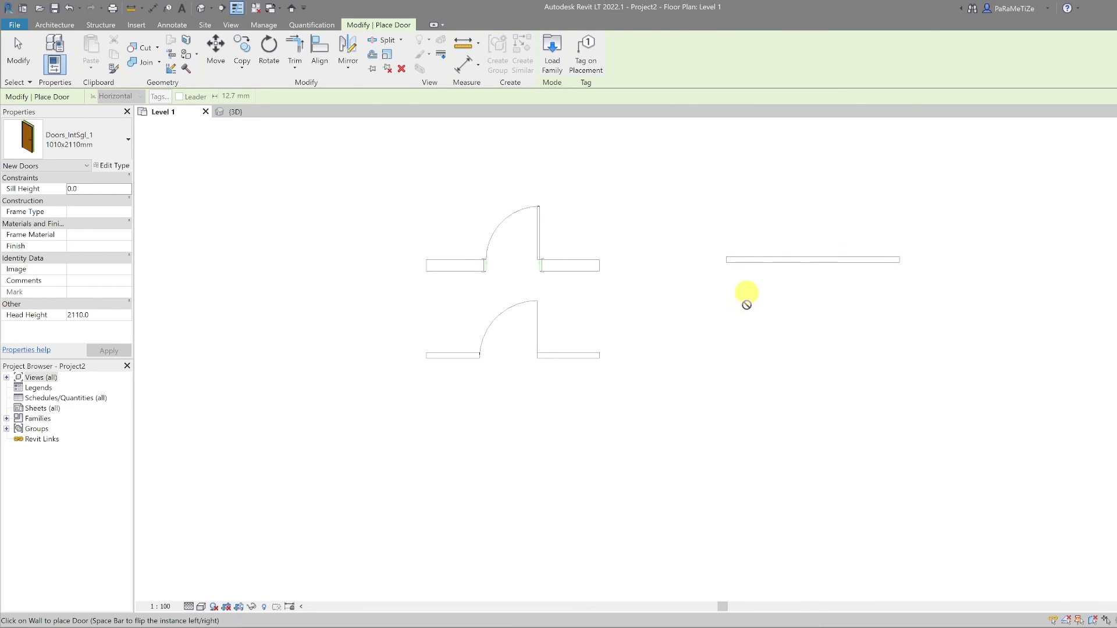
# Show the {3D} view in Consistent Colors, framed on the new curtain wall
pyautogui.press('Escape')
pyautogui.press('Escape')
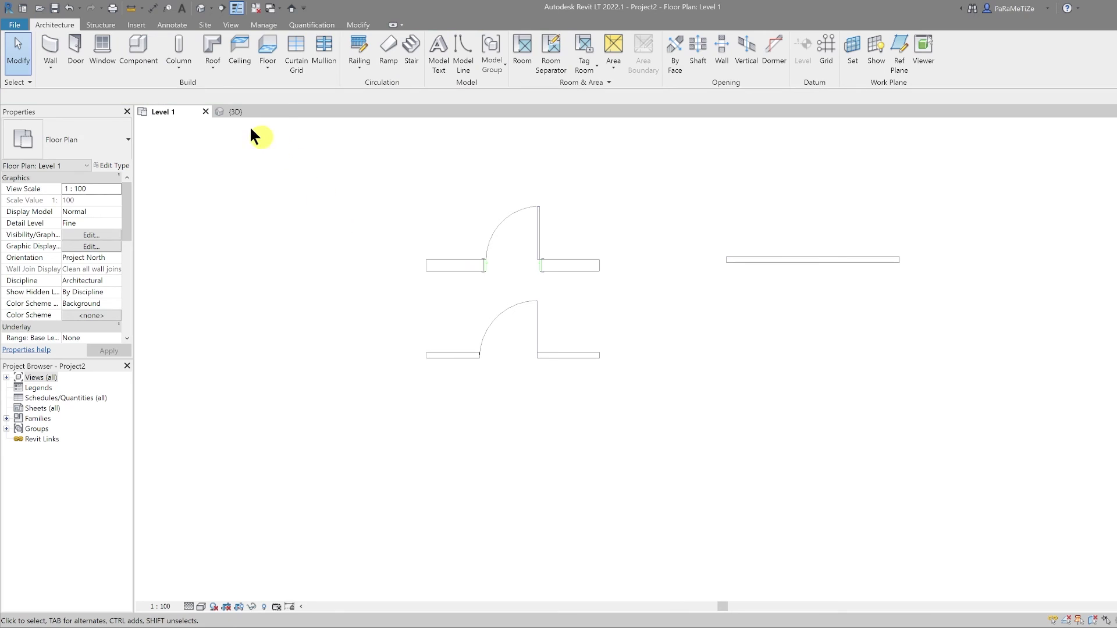
pyautogui.click(241, 111)
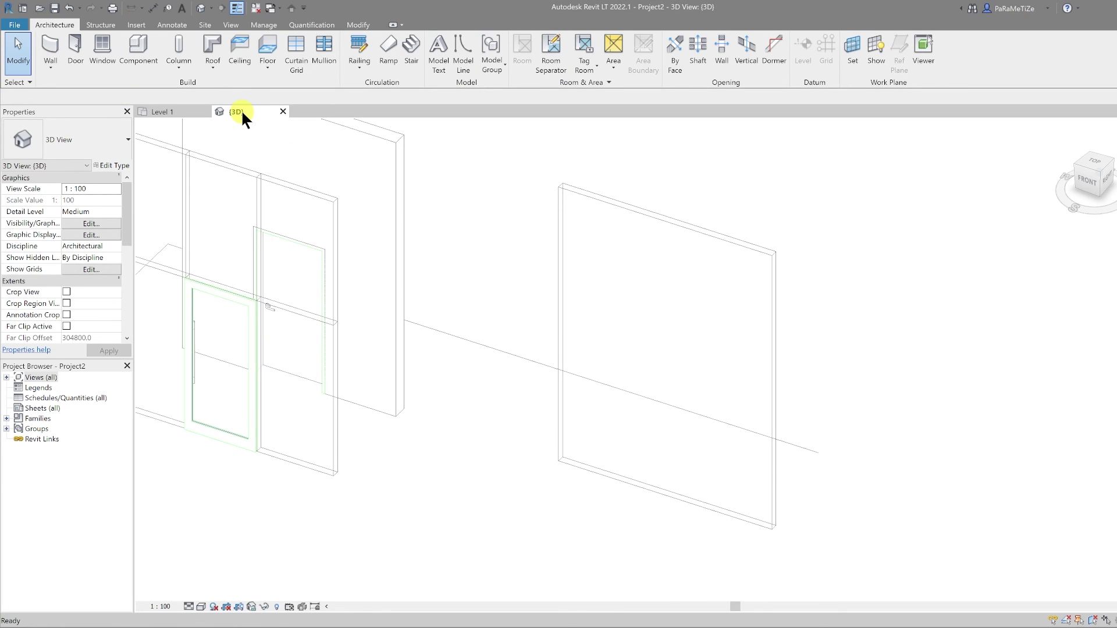
pyautogui.moveTo(491, 452); pyautogui.dragTo(522, 402, button='middle')
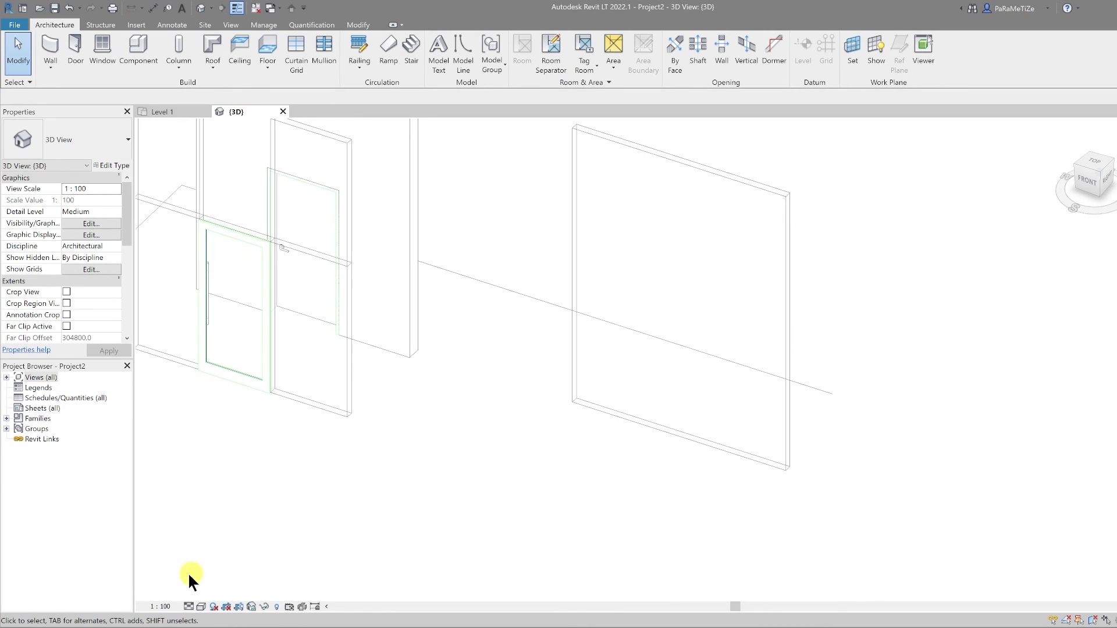
pyautogui.click(201, 606)
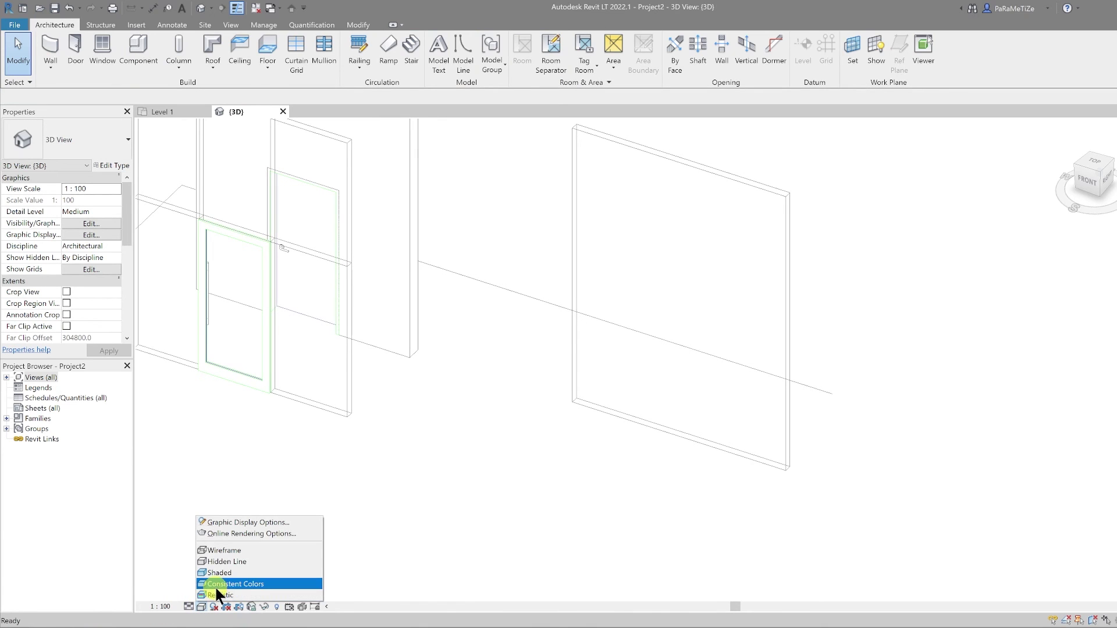
pyautogui.click(218, 583)
pyautogui.moveTo(407, 486); pyautogui.dragTo(370, 513, button='middle')
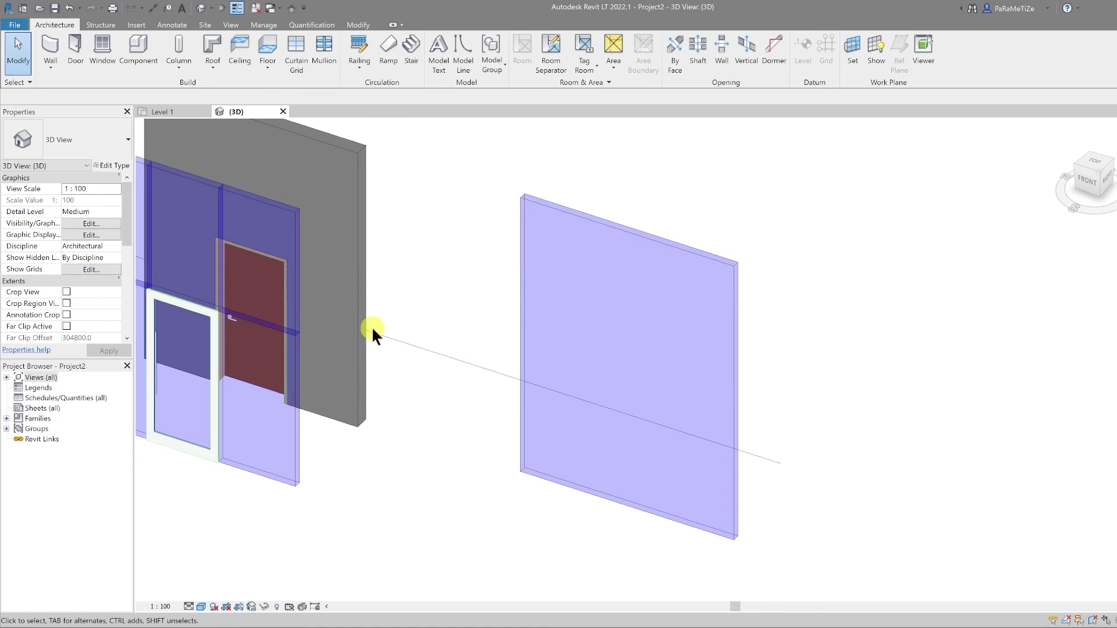
# Add two vertical and three horizontal curtain grid lines to the third curtain wall
pyautogui.click(294, 55)
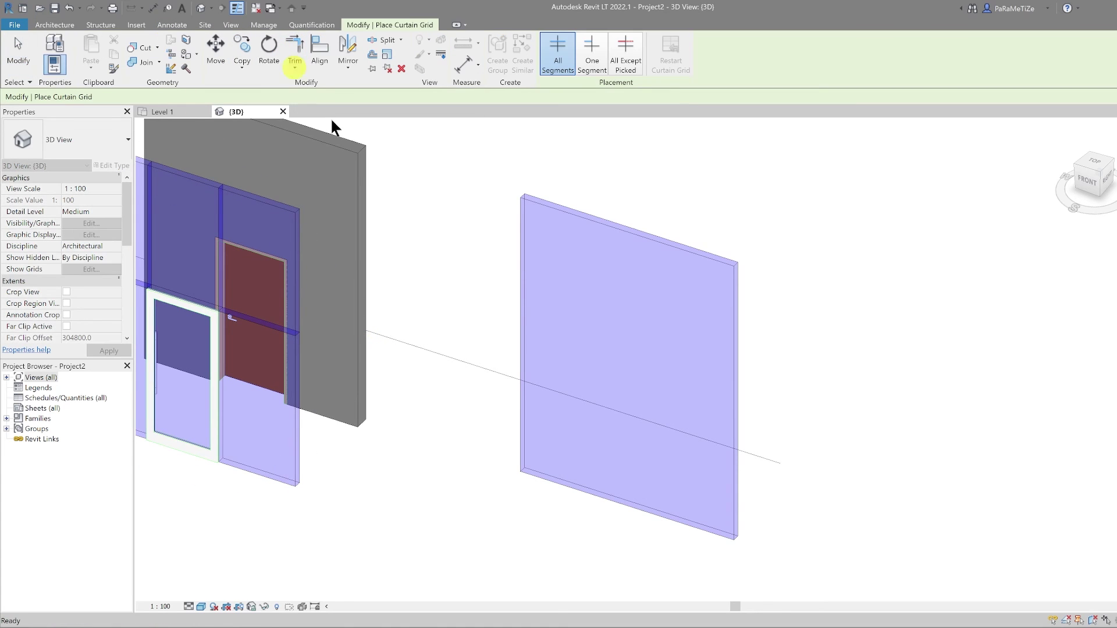
pyautogui.click(523, 291)
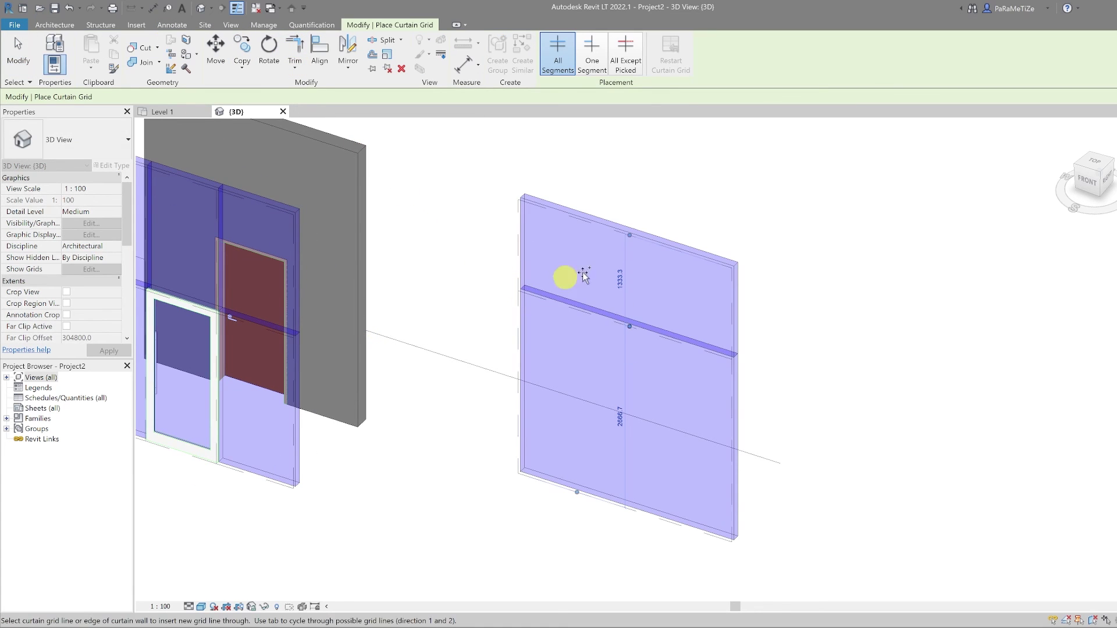
pyautogui.click(588, 218)
pyautogui.click(684, 249)
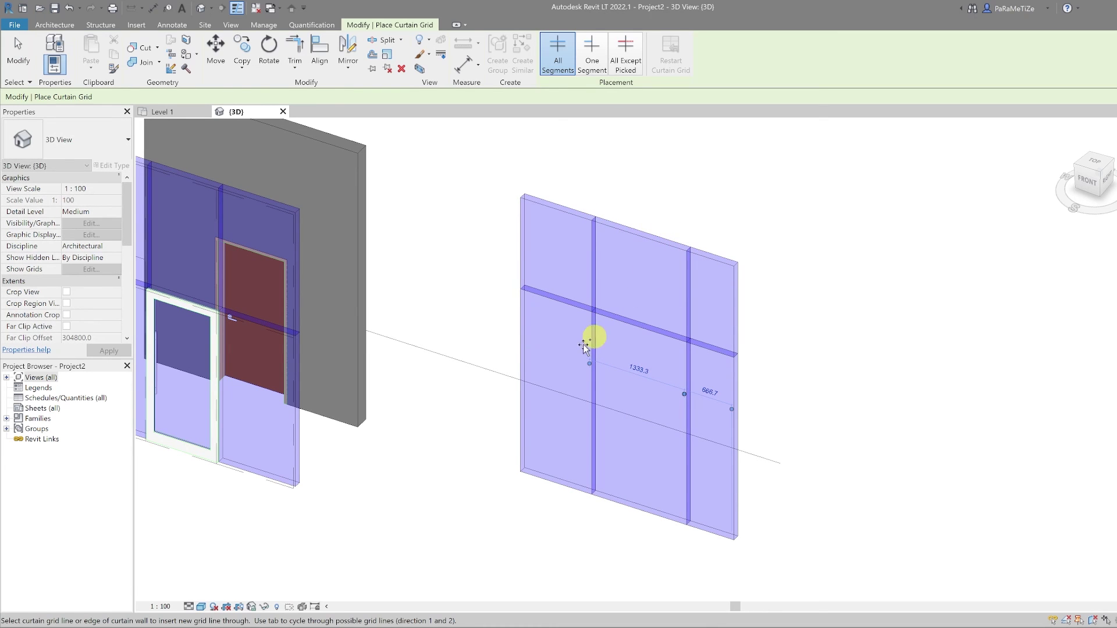
pyautogui.click(527, 311)
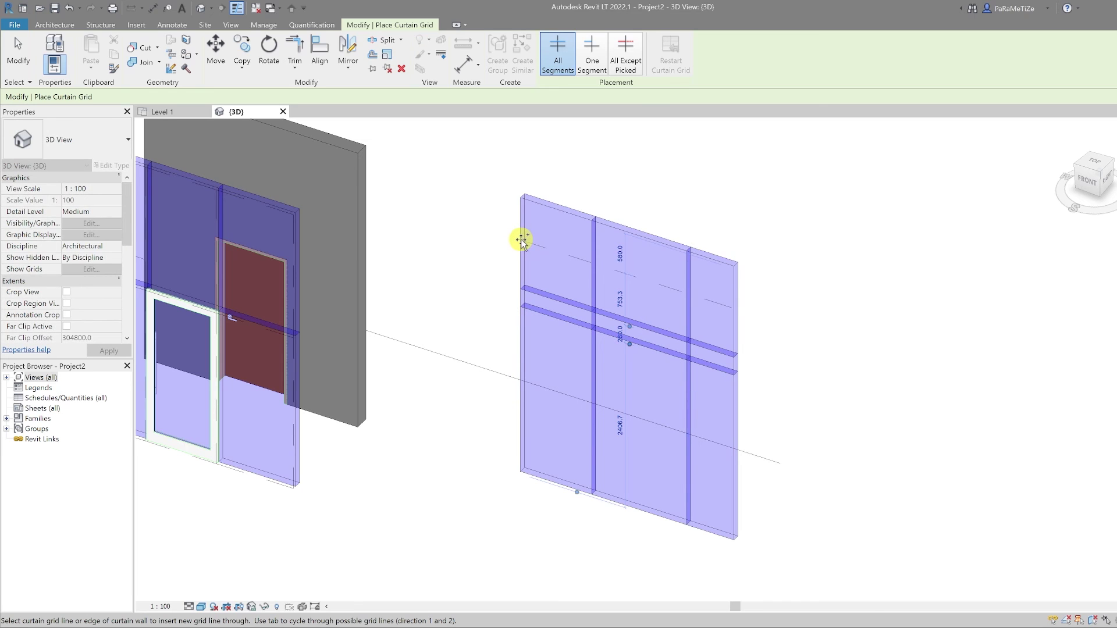
pyautogui.click(519, 234)
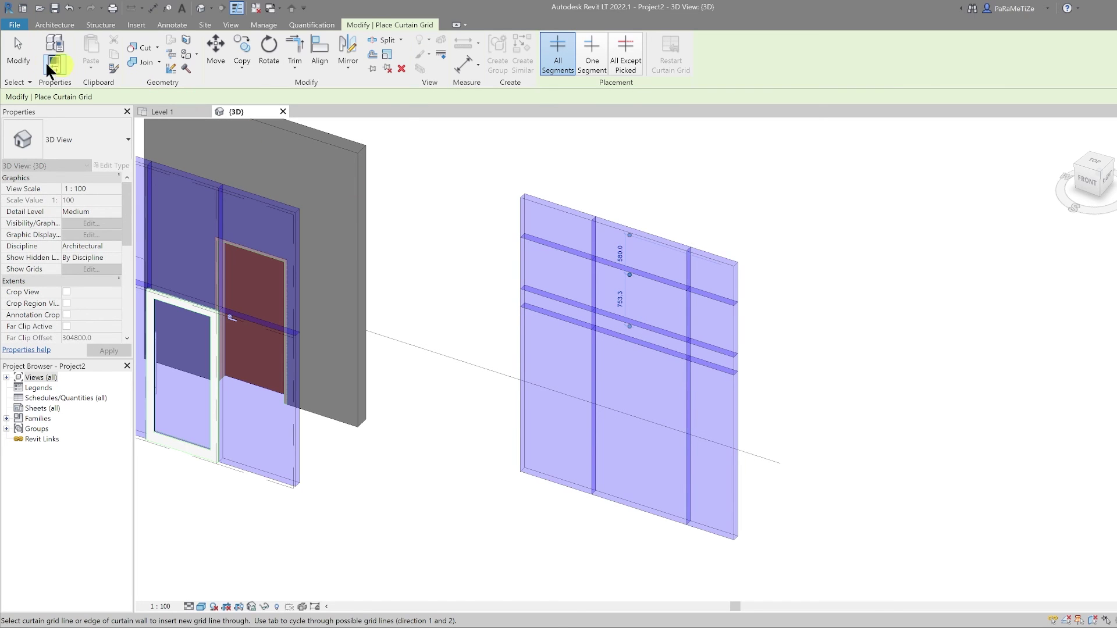
pyautogui.click(18, 54)
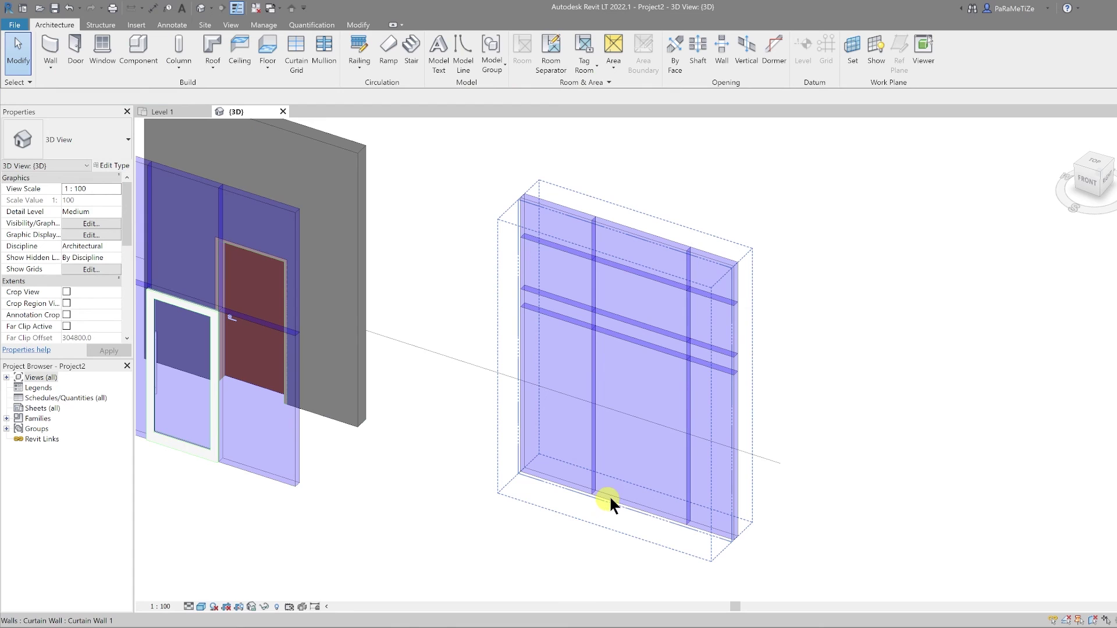
pyautogui.press('Tab')
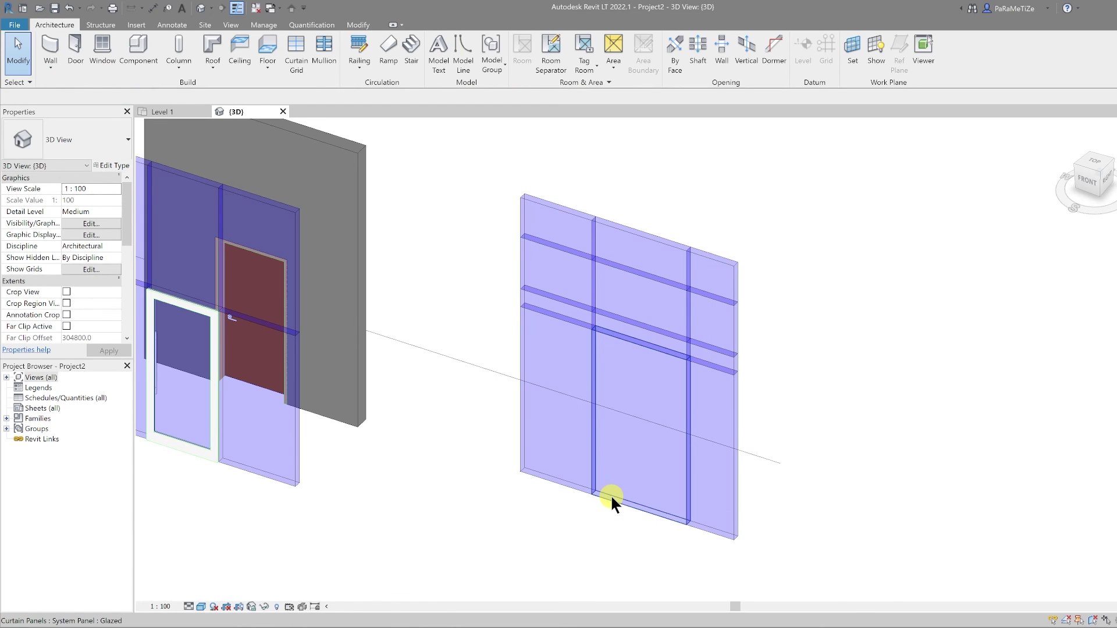
pyautogui.click(609, 495)
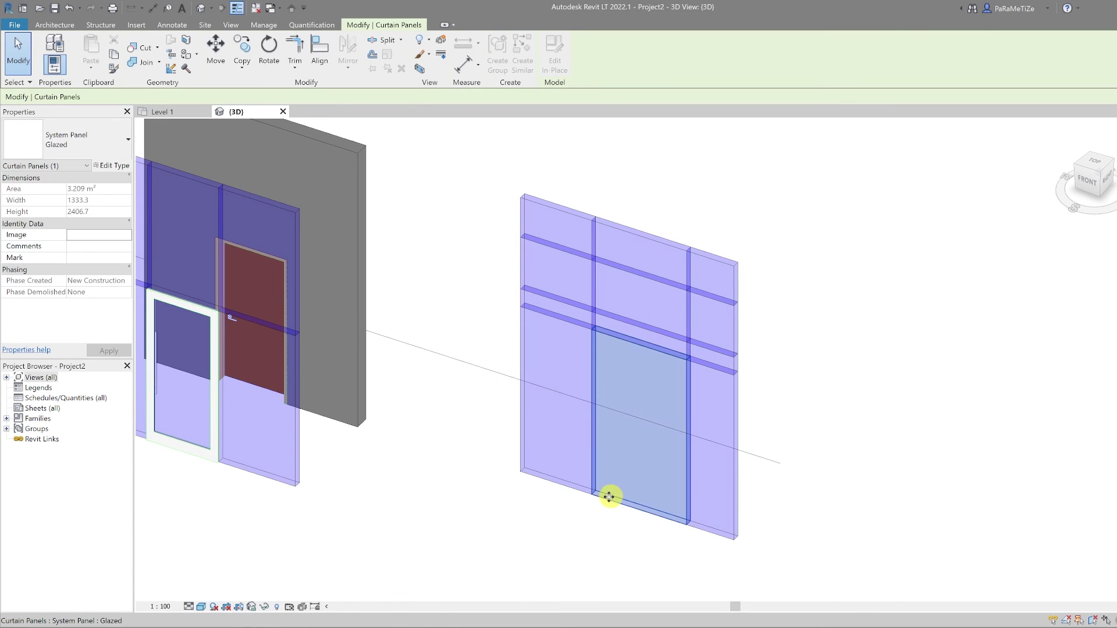
# Change the lower middle curtain panel to Basic Wall : Wall 1
pyautogui.click(83, 135)
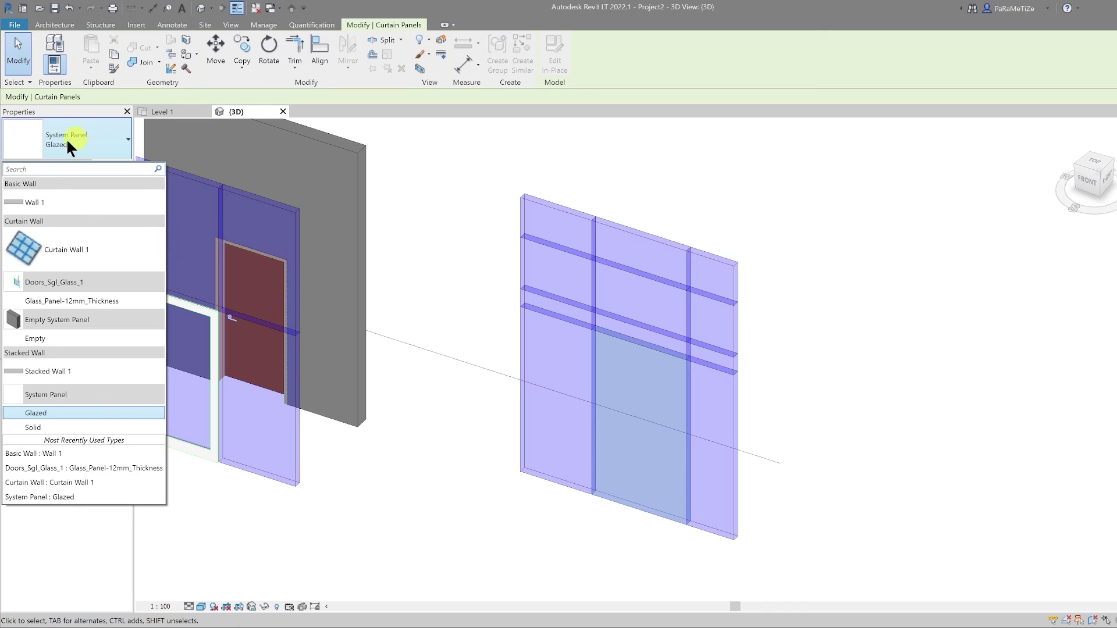
pyautogui.click(32, 202)
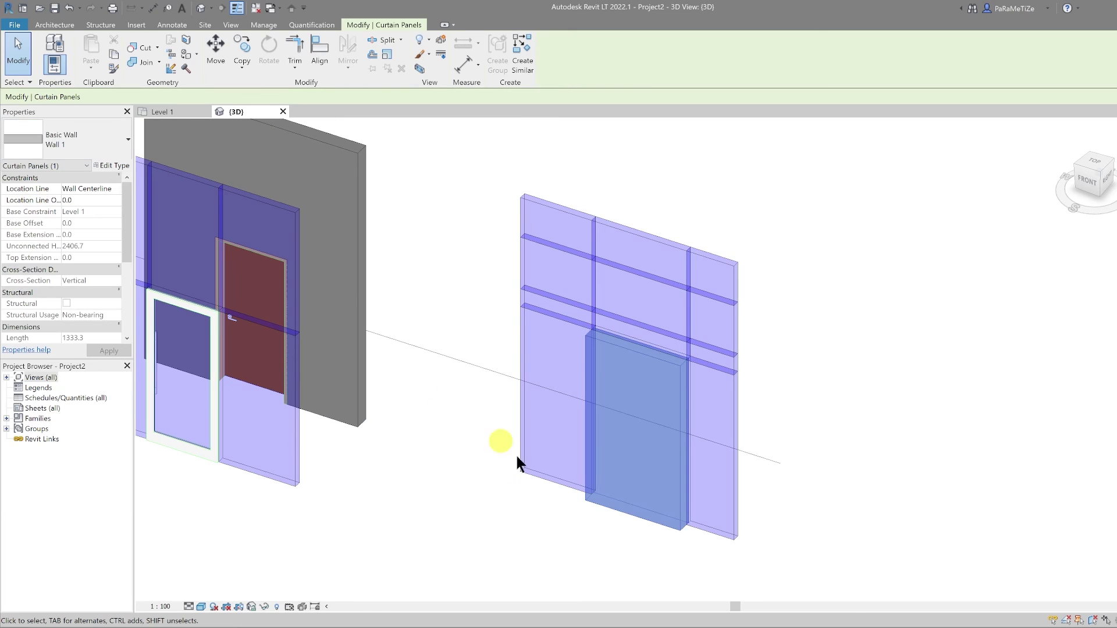
pyautogui.click(554, 534)
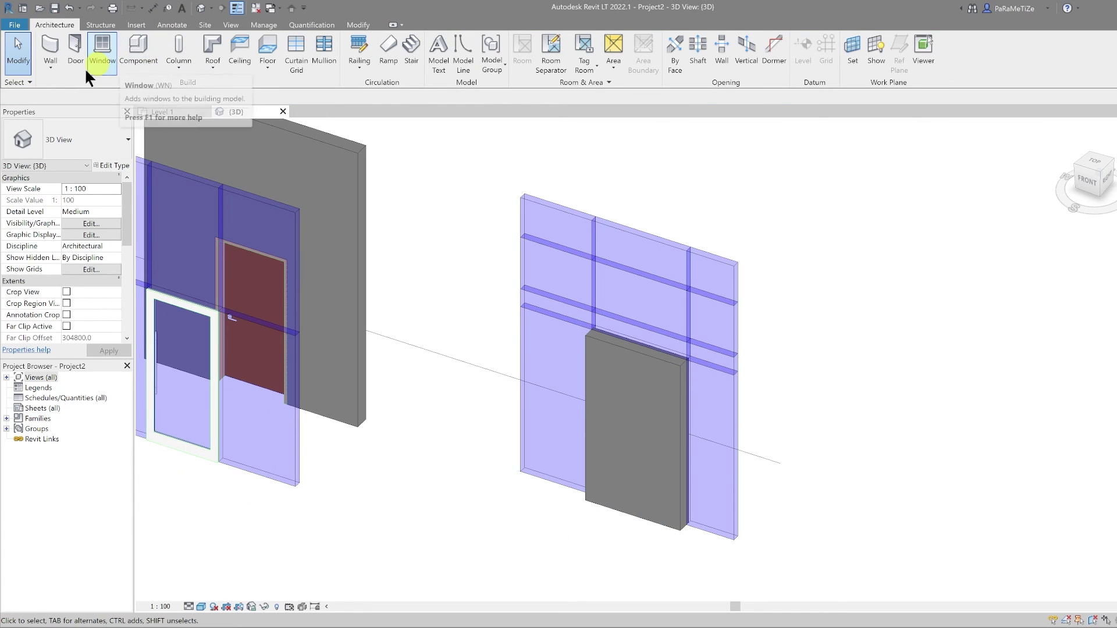
# Place a 1010x2110mm Doors_IntSgl_1 door in the new basic wall panel
pyautogui.click(72, 54)
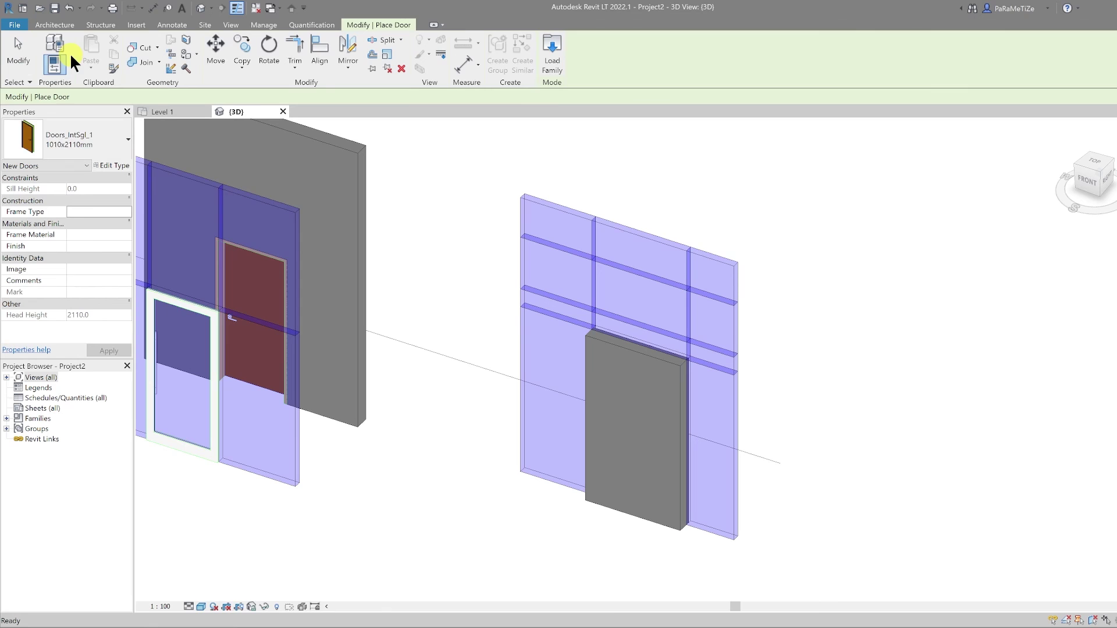
pyautogui.click(640, 485)
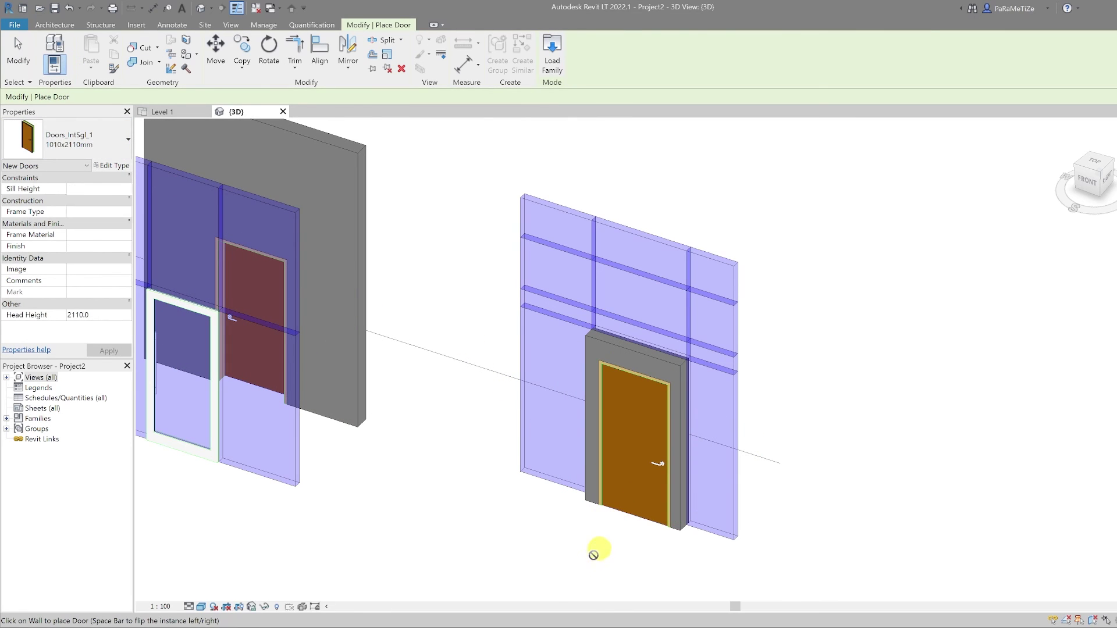
pyautogui.press('Escape')
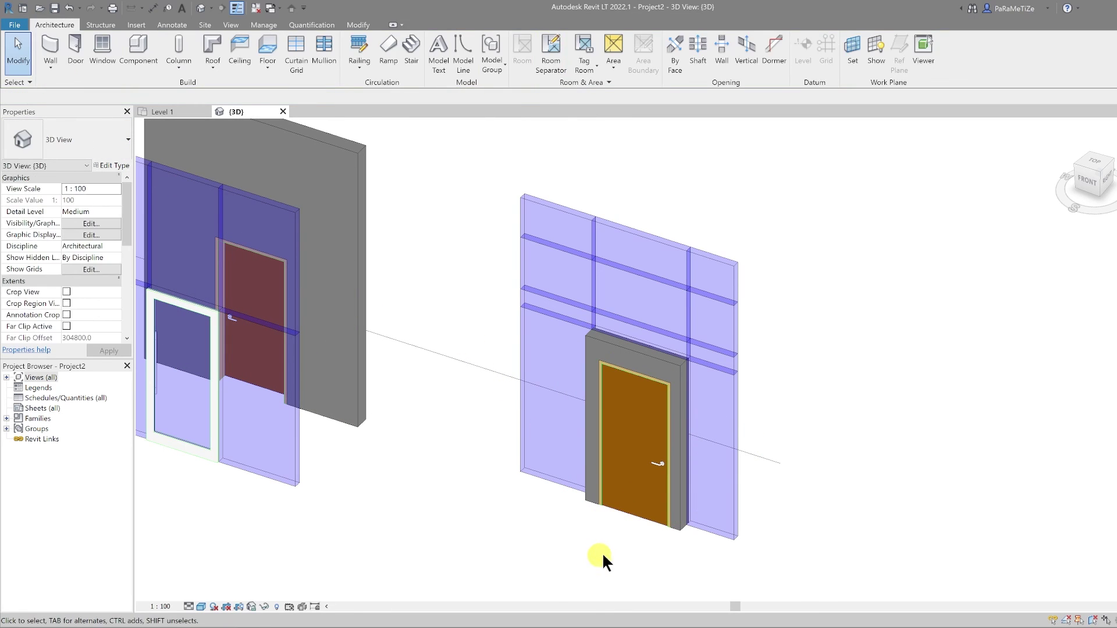
pyautogui.click(733, 280)
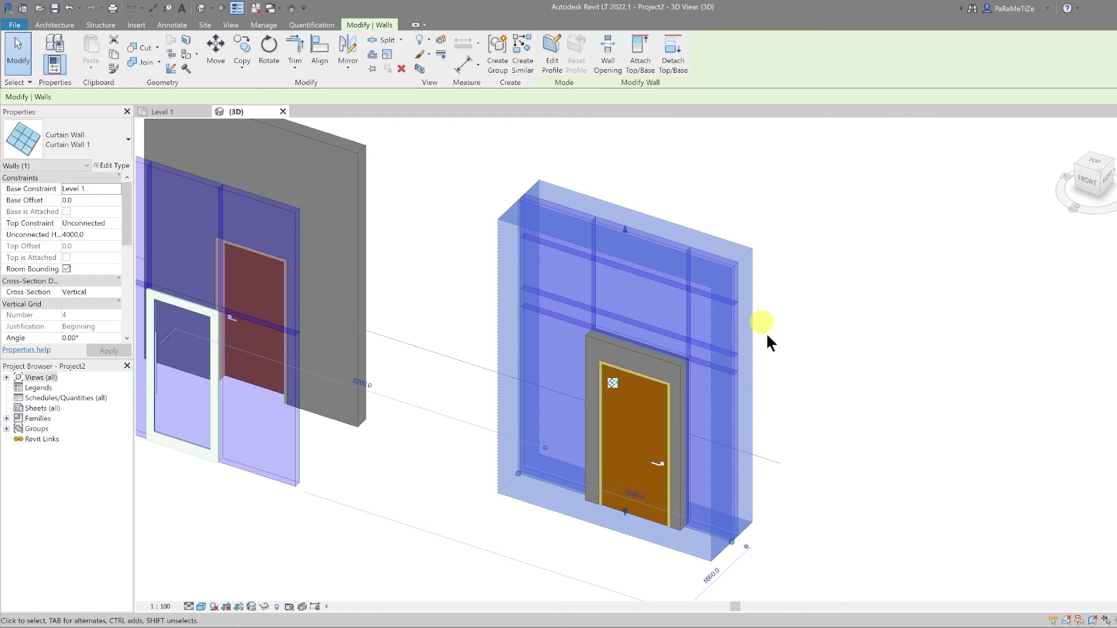
pyautogui.click(632, 507)
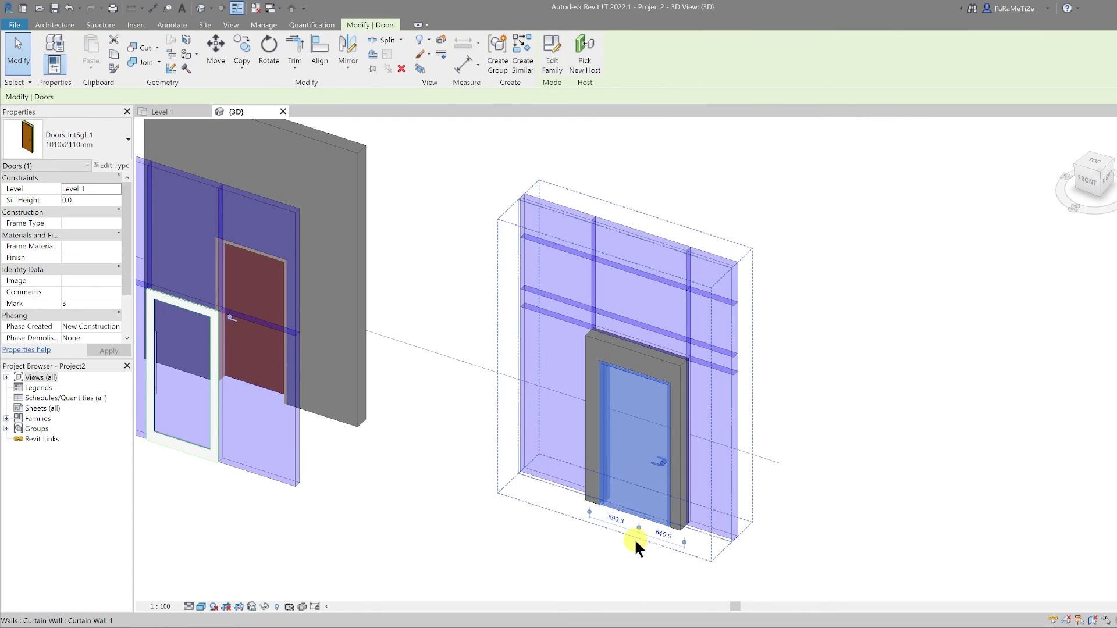
pyautogui.click(738, 280)
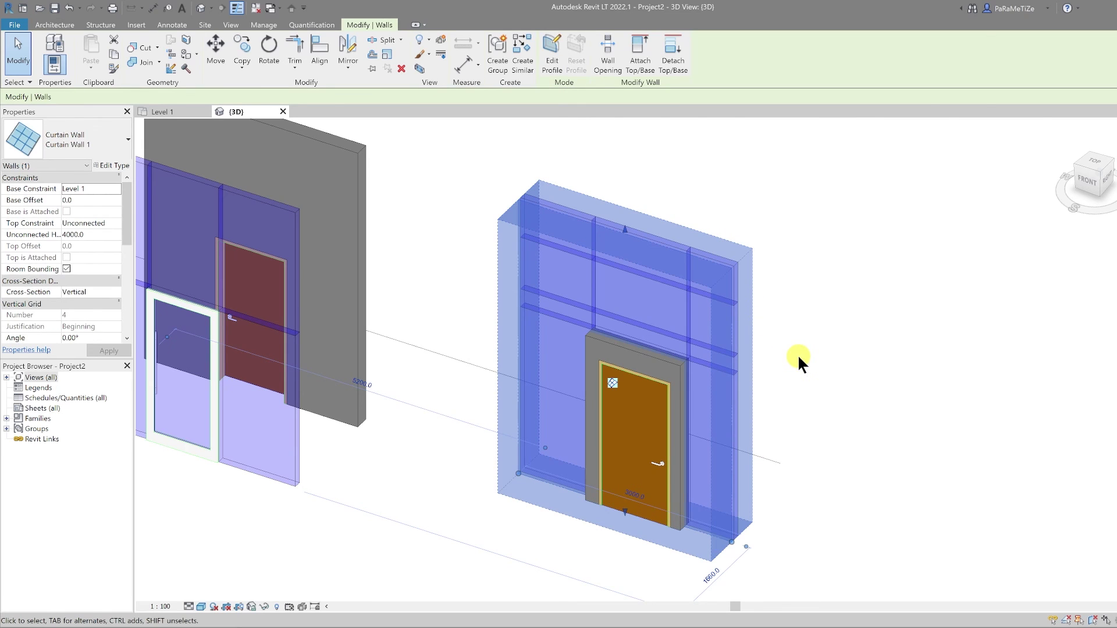